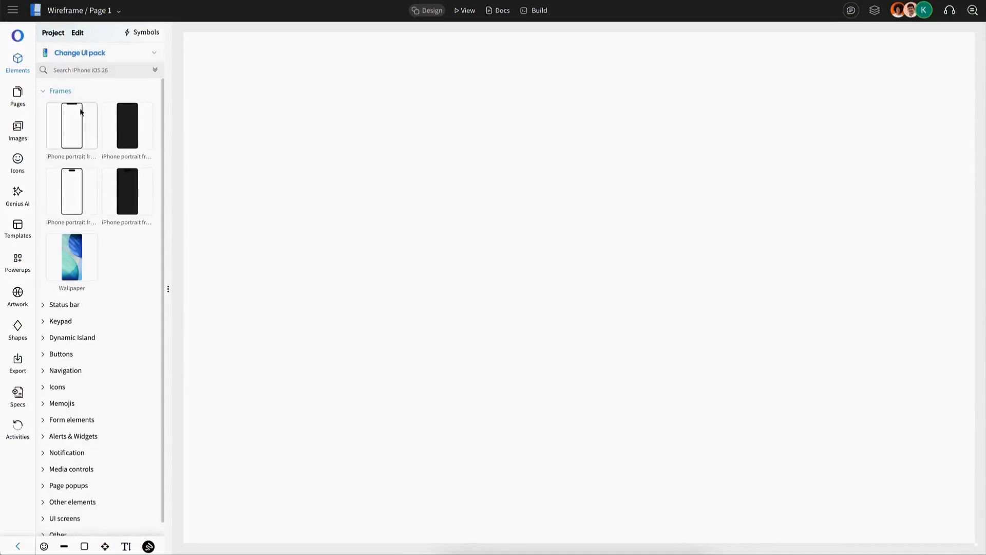
# - Place an iPhone portrait frame on the canvas and position the light iOS status bar across its top
pyautogui.moveTo(66, 180); pyautogui.dragTo(306, 170)
pyautogui.click(80, 309)
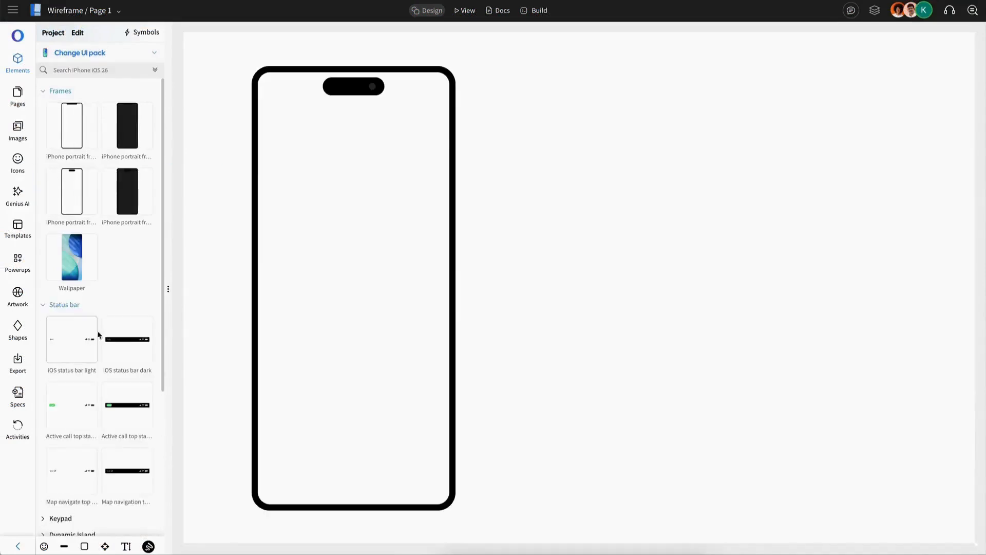
pyautogui.moveTo(99, 335); pyautogui.dragTo(321, 93)
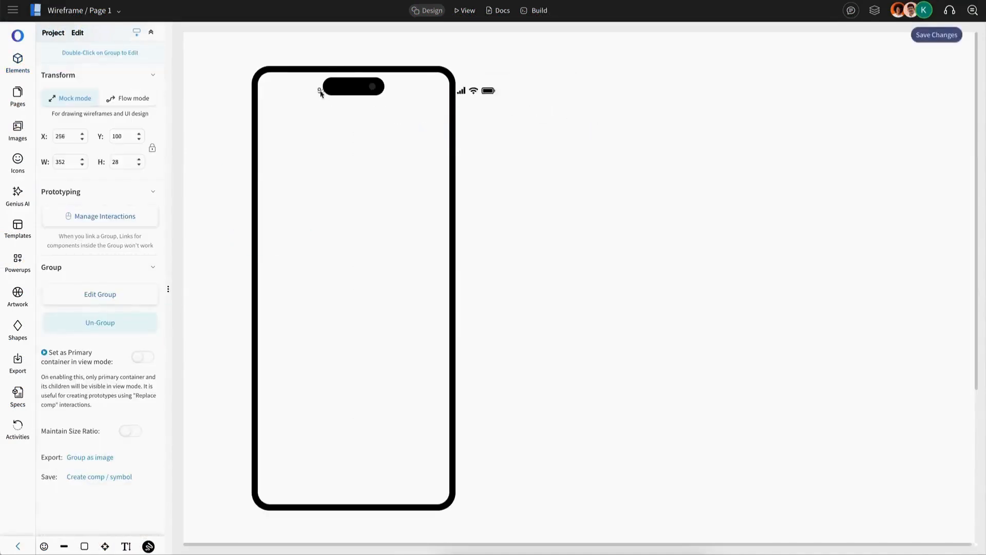
pyautogui.click(506, 220)
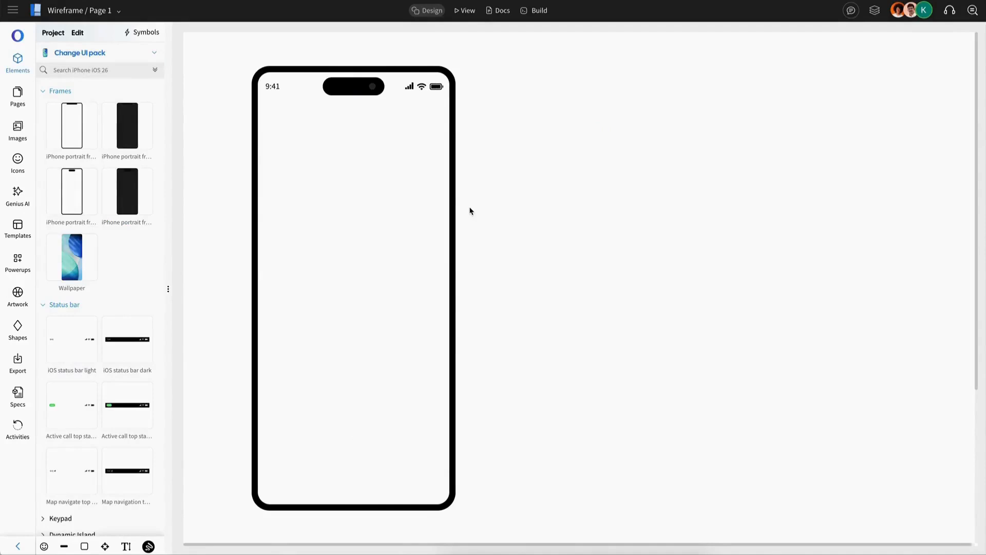
# - Fill the iPhone frame's screen with the cream favourite colour
pyautogui.click(390, 218)
pyautogui.click(90, 290)
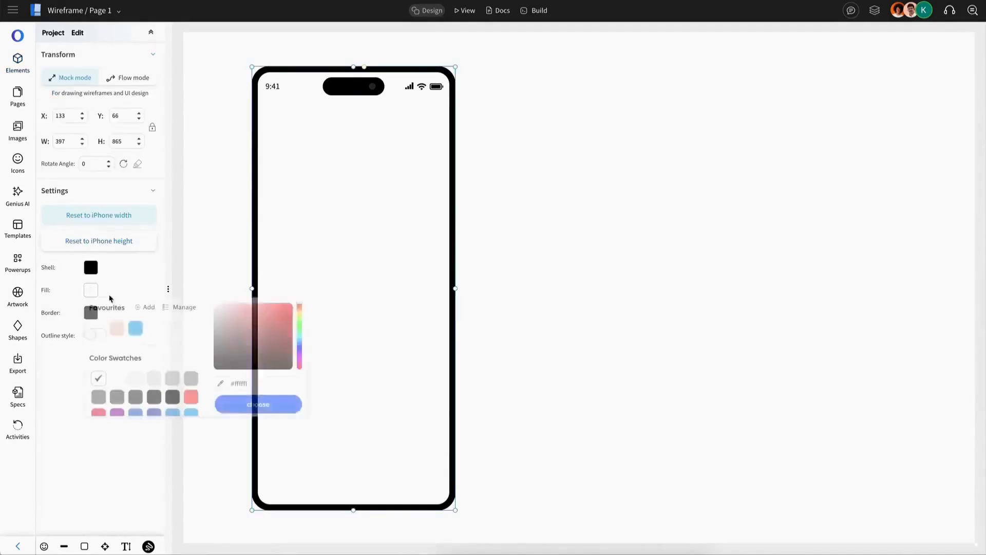
pyautogui.click(99, 329)
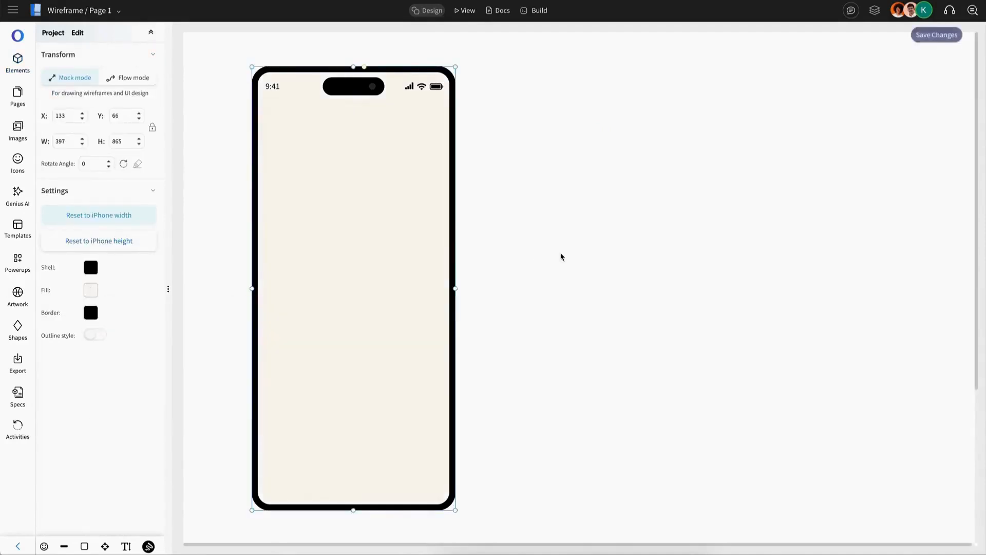
pyautogui.click(561, 256)
# - Insert the globe-and-plane image 5.svg into the upper half of the phone screen, about 305 by 299
pyautogui.click(20, 133)
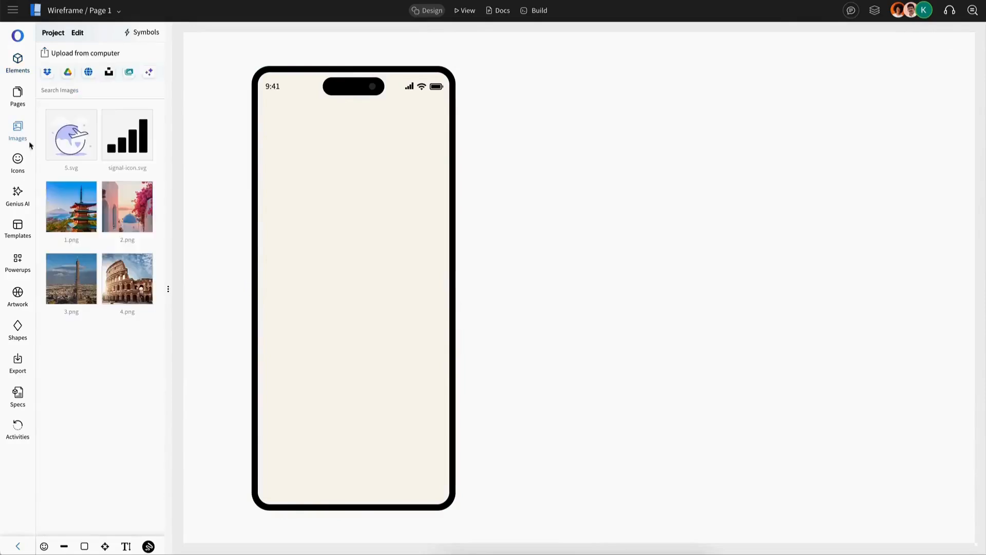
pyautogui.moveTo(326, 206); pyautogui.dragTo(329, 208)
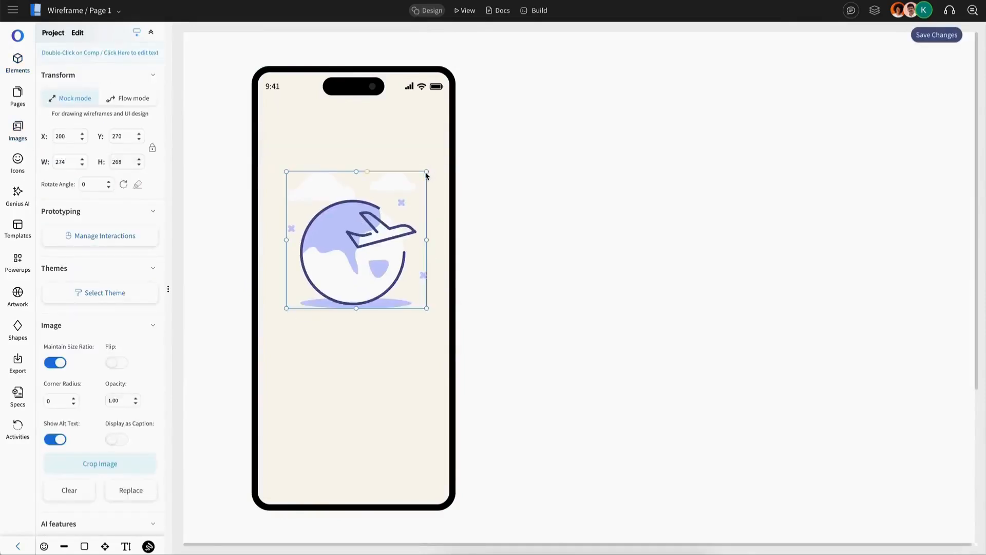
pyautogui.moveTo(371, 242); pyautogui.dragTo(365, 242)
# - Recolor the light purple #c7cbff areas of the globe illustration with the peach favourite #f6d7c6
pyautogui.click(283, 123)
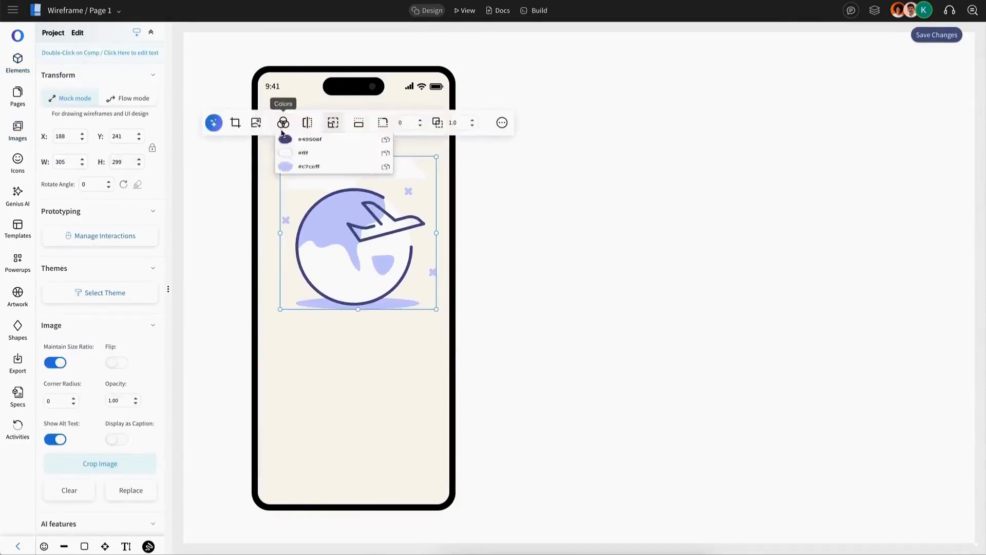
pyautogui.click(285, 184)
pyautogui.click(311, 223)
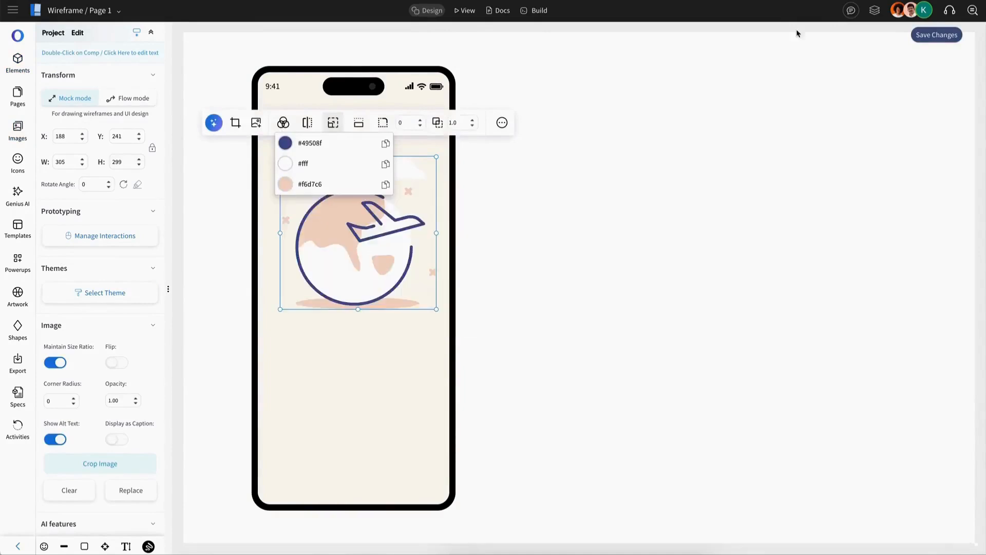
# - Try recoloring the globe illustration's dark outline with the peach favourite #f6d7c6
pyautogui.click(285, 142)
pyautogui.click(311, 183)
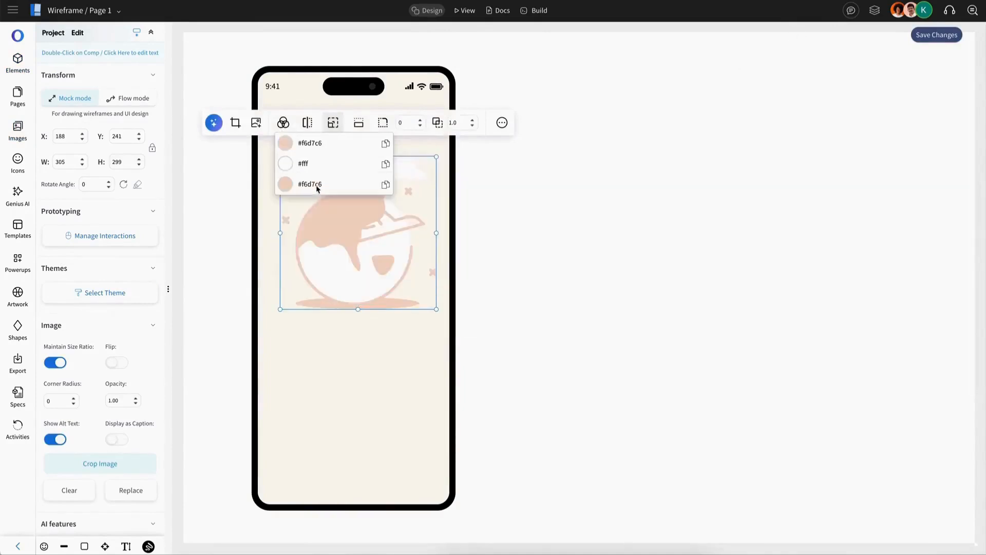
pyautogui.click(285, 143)
pyautogui.click(312, 185)
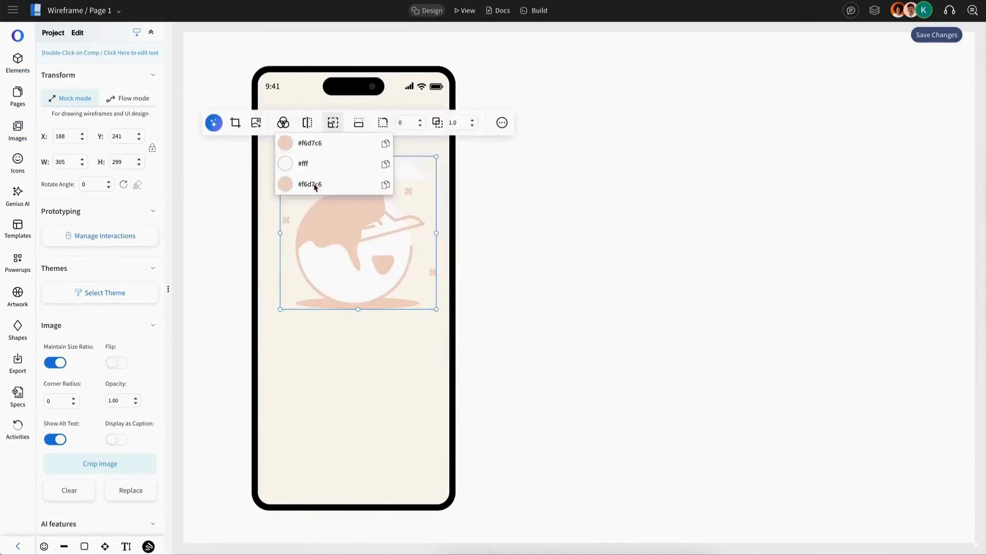
pyautogui.click(286, 145)
pyautogui.click(527, 220)
# - Recolor the globe illustration's outline with a custom dark brown
pyautogui.click(415, 229)
pyautogui.click(283, 123)
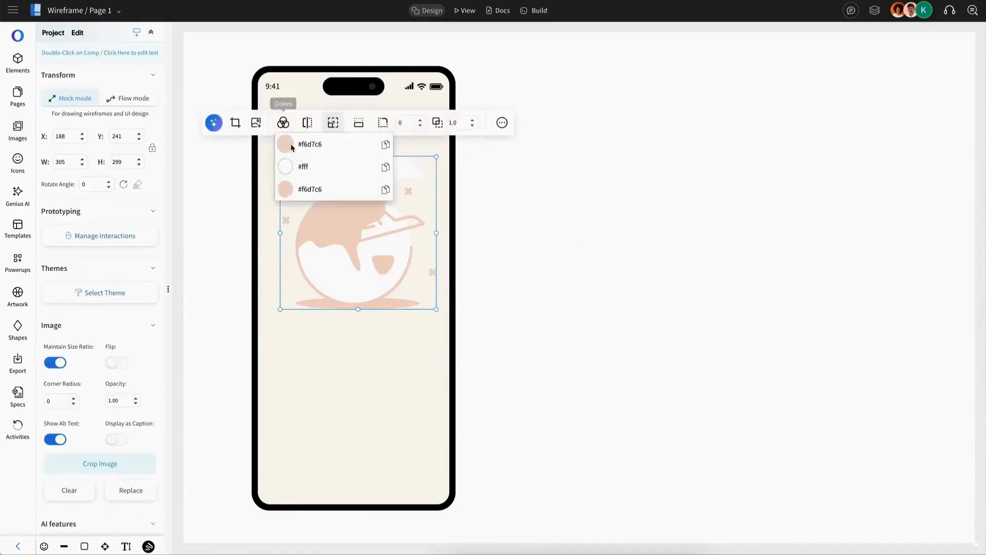
pyautogui.click(286, 145)
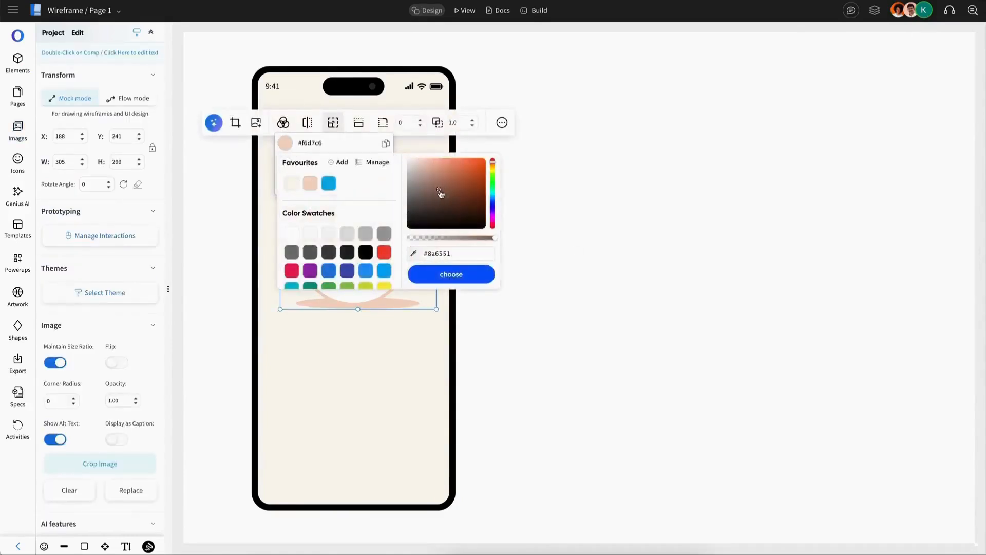
pyautogui.click(447, 282)
# - Move the globe illustration slightly up the phone screen to X 188, Y 227 and save the changes
pyautogui.moveTo(368, 250); pyautogui.dragTo(366, 248)
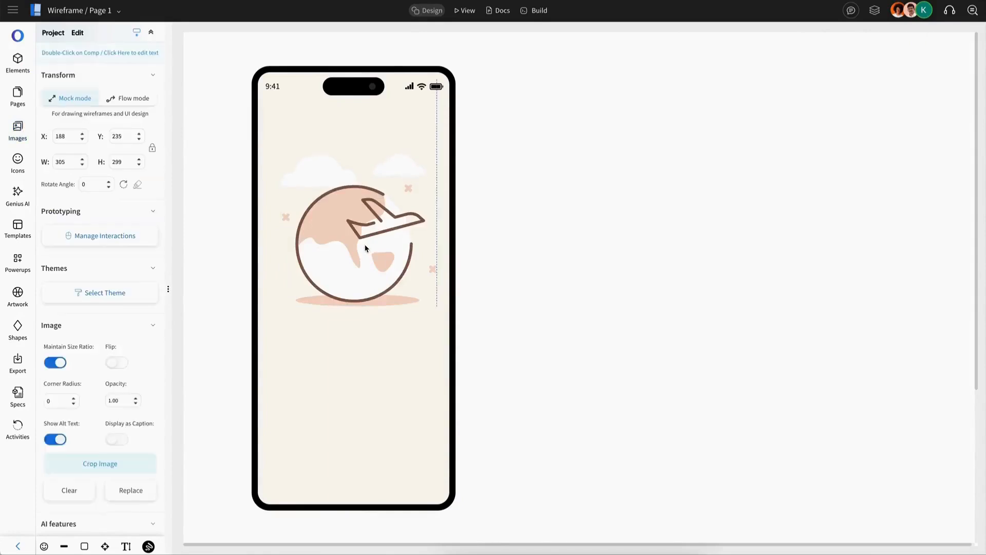
pyautogui.click(378, 358)
pyautogui.keyDown('shift'); pyautogui.click(332, 181); pyautogui.keyUp('shift')
pyautogui.click(311, 538)
pyautogui.click(467, 474)
pyautogui.click(937, 35)
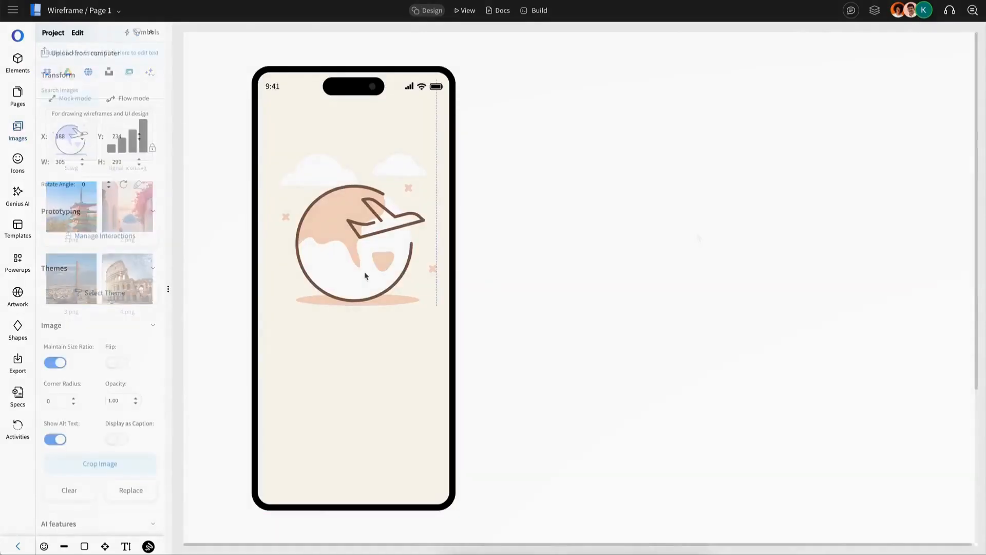
pyautogui.moveTo(365, 272); pyautogui.dragTo(365, 267)
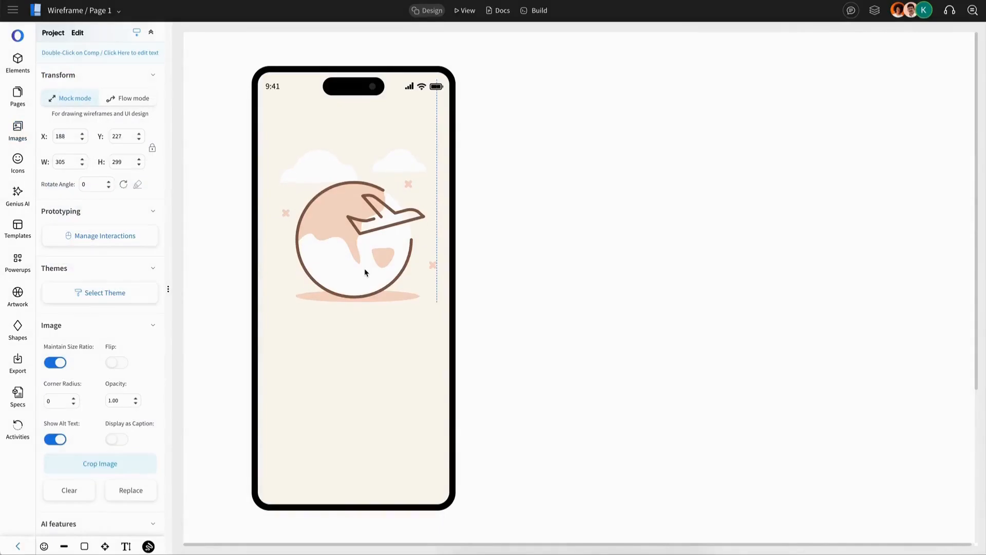
pyautogui.click(620, 296)
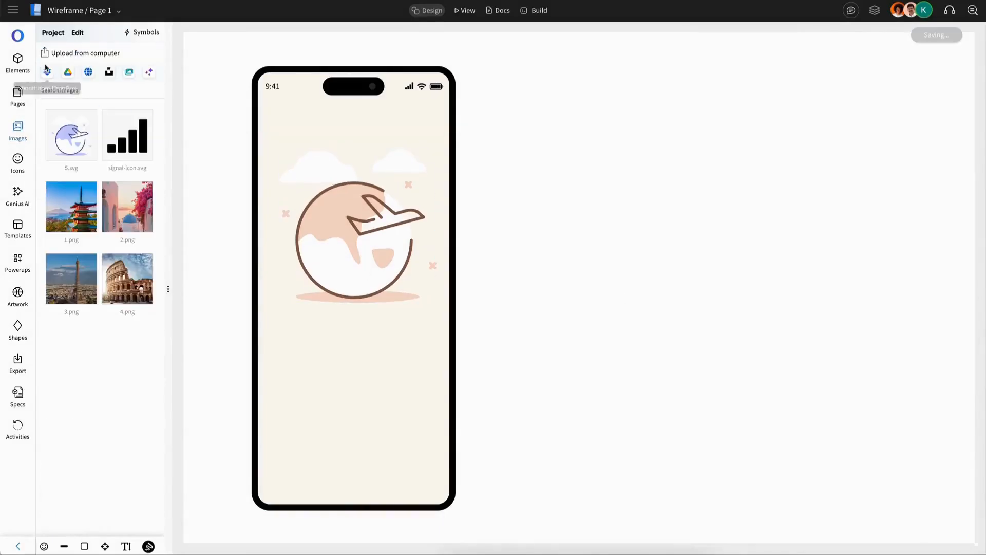
# - Switch to the basic elements UI pack and add the centred heading "Explore your journey only with us" below the illustration
pyautogui.click(17, 63)
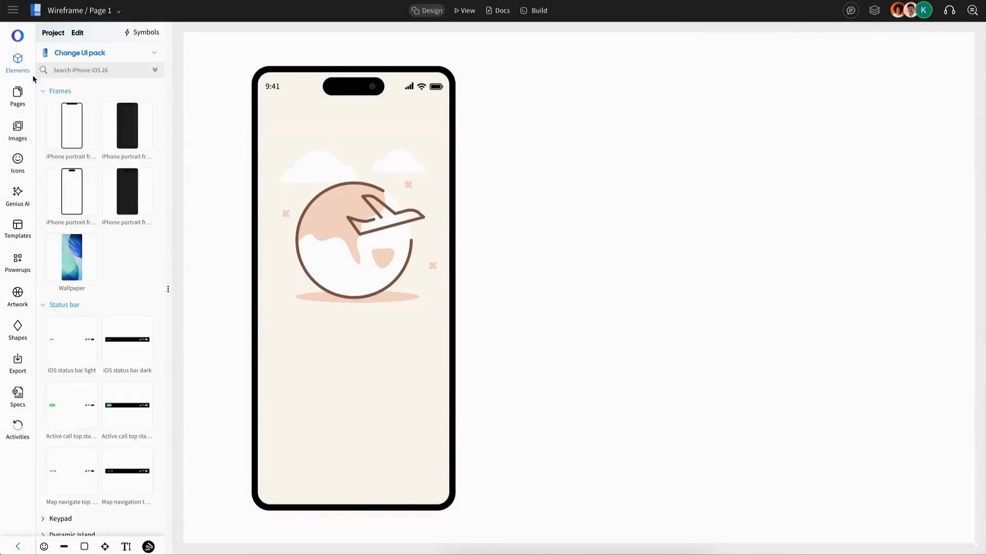
pyautogui.click(97, 79)
pyautogui.click(77, 97)
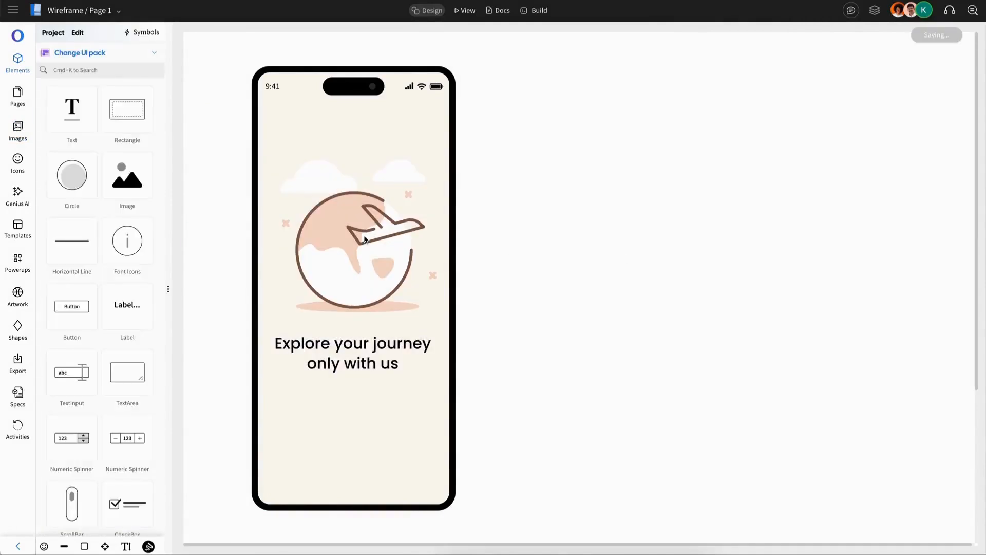
# - Reposition the globe illustration above the heading at X 179, Y 222
pyautogui.moveTo(363, 237)
pyautogui.mouseDown()
pyautogui.moveTo(347, 223)
pyautogui.moveTo(359, 224)
pyautogui.mouseUp()
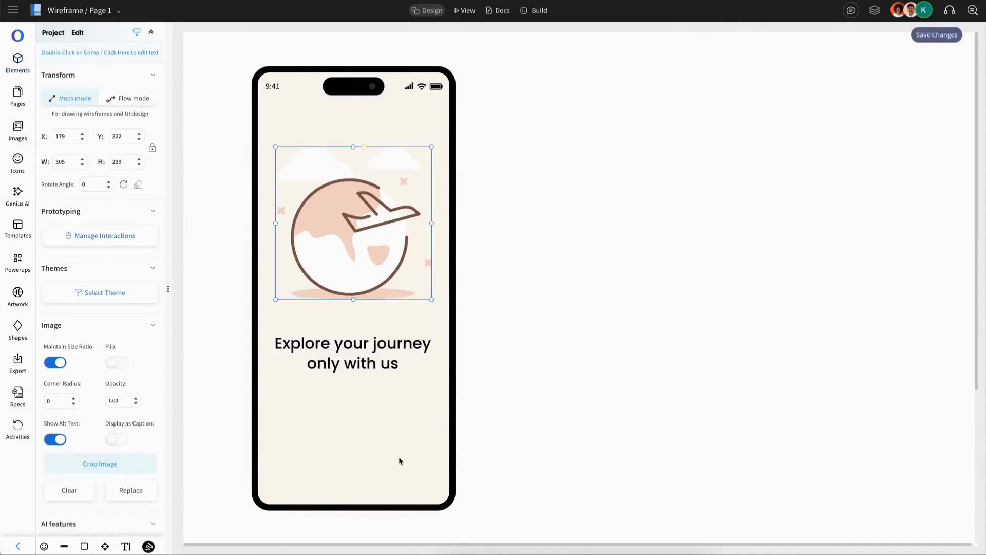
pyautogui.hotkey('ctrl', 'a')
pyautogui.click(586, 430)
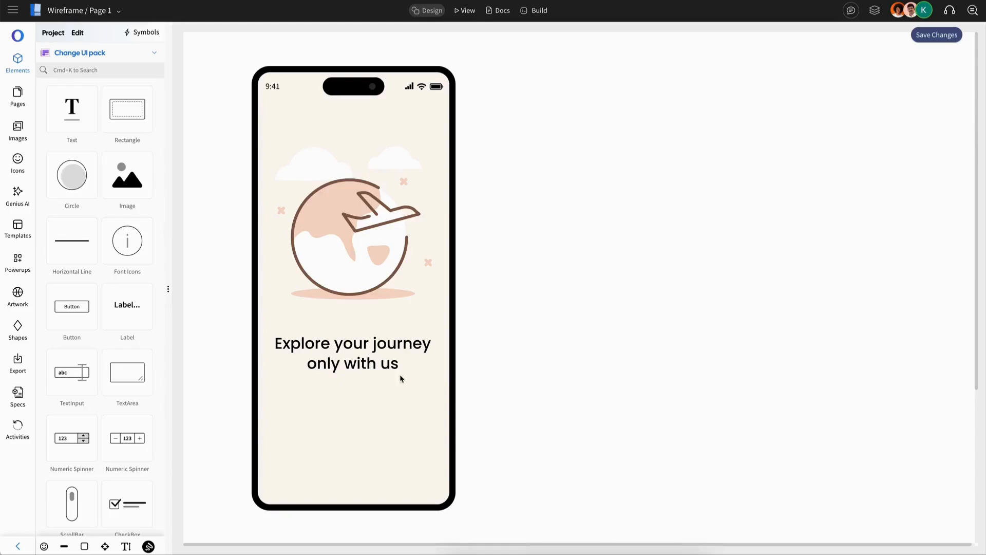
# - Nudge the heading to X 157, Y 579 and add a centred lorem ipsum paragraph beneath it
pyautogui.click(381, 360)
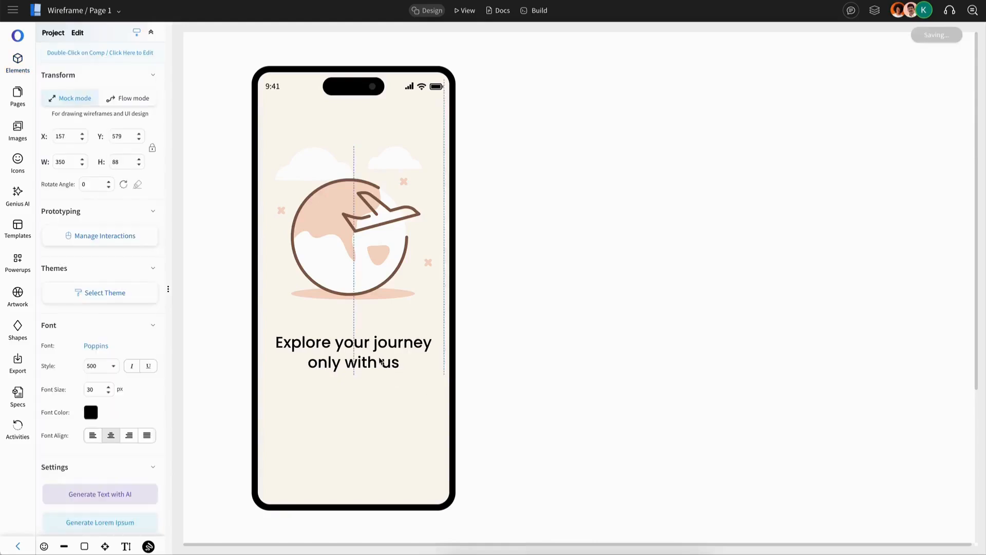
pyautogui.click(570, 333)
pyautogui.moveTo(72, 109); pyautogui.dragTo(355, 354)
pyautogui.click(520, 332)
# - Align the illustration, heading and paragraph to a common horizontal centre
pyautogui.click(348, 192)
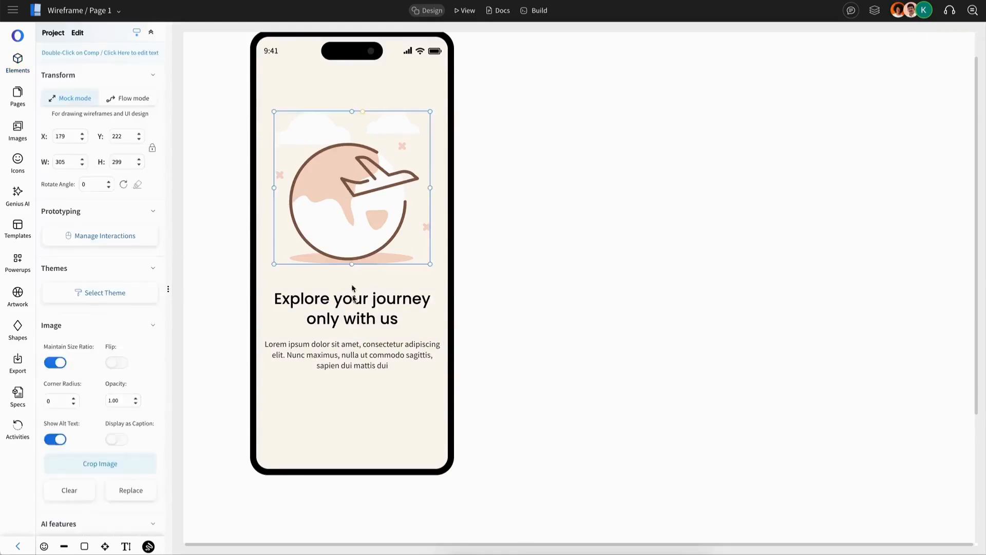
pyautogui.keyDown('shift'); pyautogui.click(354, 319); pyautogui.keyUp('shift')
pyautogui.keyDown('shift'); pyautogui.click(353, 357); pyautogui.keyUp('shift')
pyautogui.click(310, 79)
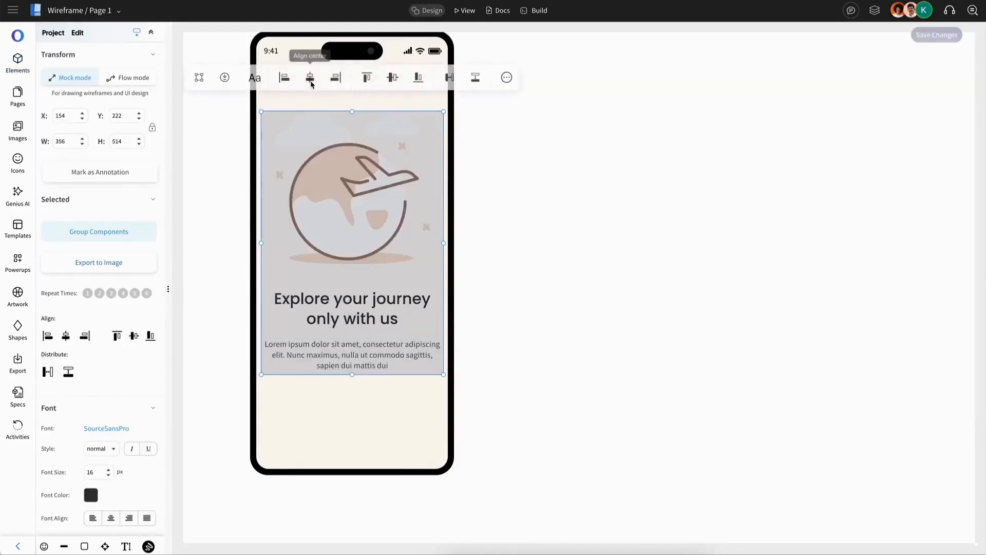
pyautogui.click(575, 278)
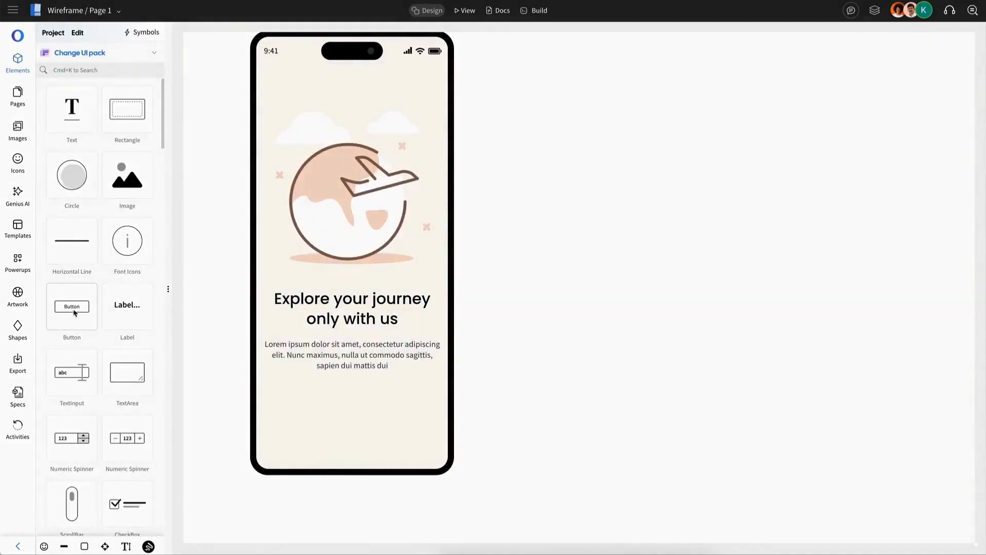
# - Add a rounded "Get Started" button below the paragraph and fill it with the illustration's brown outline colour
pyautogui.moveTo(73, 310); pyautogui.dragTo(312, 396)
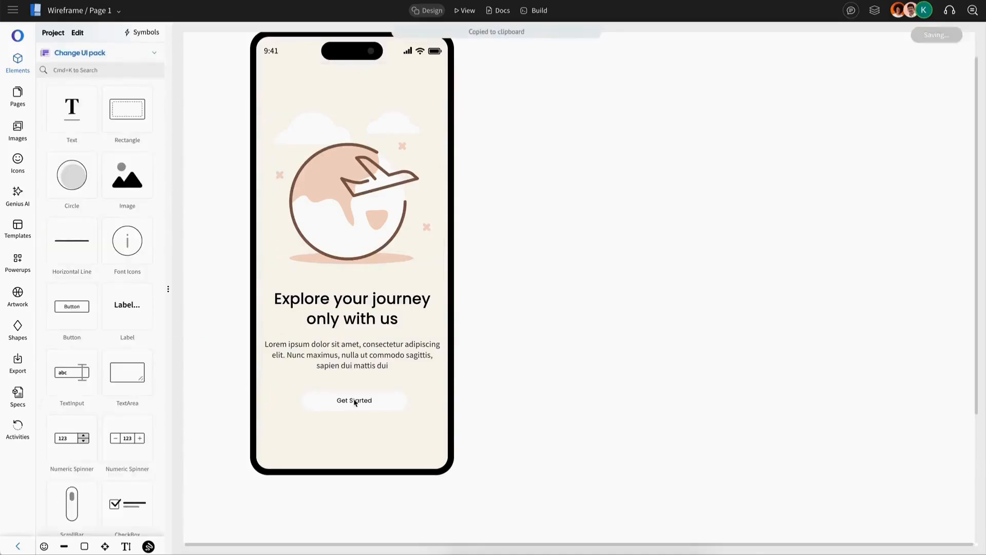
pyautogui.click(355, 402)
pyautogui.click(210, 358)
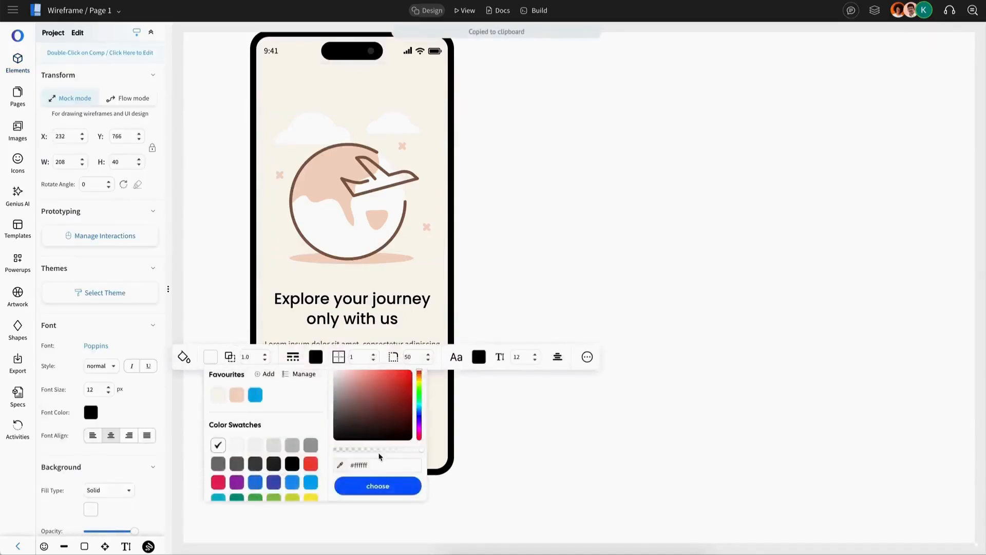
pyautogui.doubleClick(380, 465)
pyautogui.hotkey('ctrl', 'v')
pyautogui.click(378, 488)
pyautogui.click(380, 431)
pyautogui.click(382, 405)
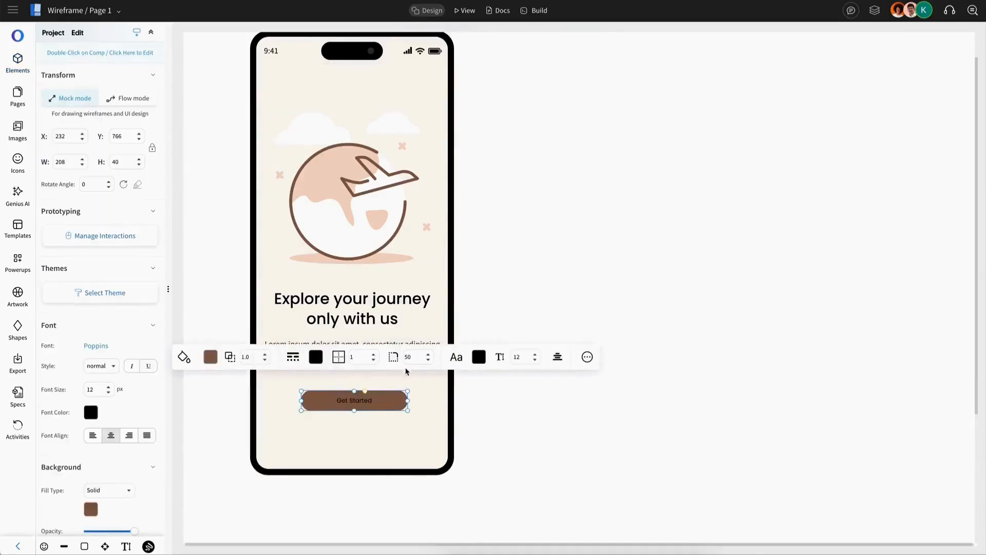
# - Make the "Get Started" label white and centre the button beneath the paragraph
pyautogui.click(479, 358)
pyautogui.click(486, 445)
pyautogui.moveTo(409, 404); pyautogui.dragTo(402, 403)
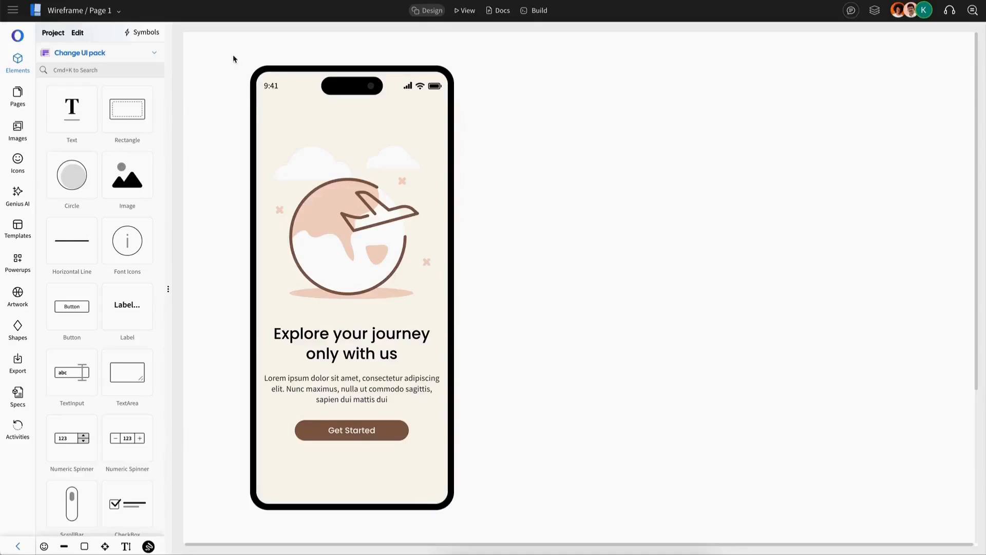
# - Shift the finished phone screen slightly left and place a copy of its frame and status bar beside it
pyautogui.moveTo(226, 52); pyautogui.dragTo(493, 524)
pyautogui.click(728, 236)
pyautogui.moveTo(329, 193); pyautogui.dragTo(307, 199)
pyautogui.hotkey('ctrl', 'c')
pyautogui.hotkey('ctrl', 'v')
pyautogui.moveTo(342, 243); pyautogui.dragTo(542, 222)
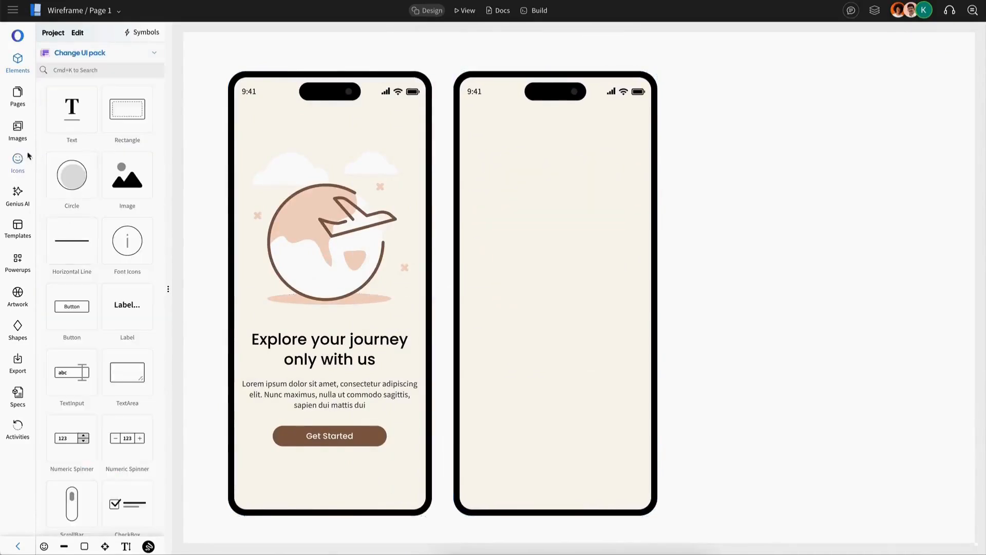
# - Add a location pin icon, a "New York" label and a 17 by 17 down-chevron icon atop the second phone screen
pyautogui.click(18, 158)
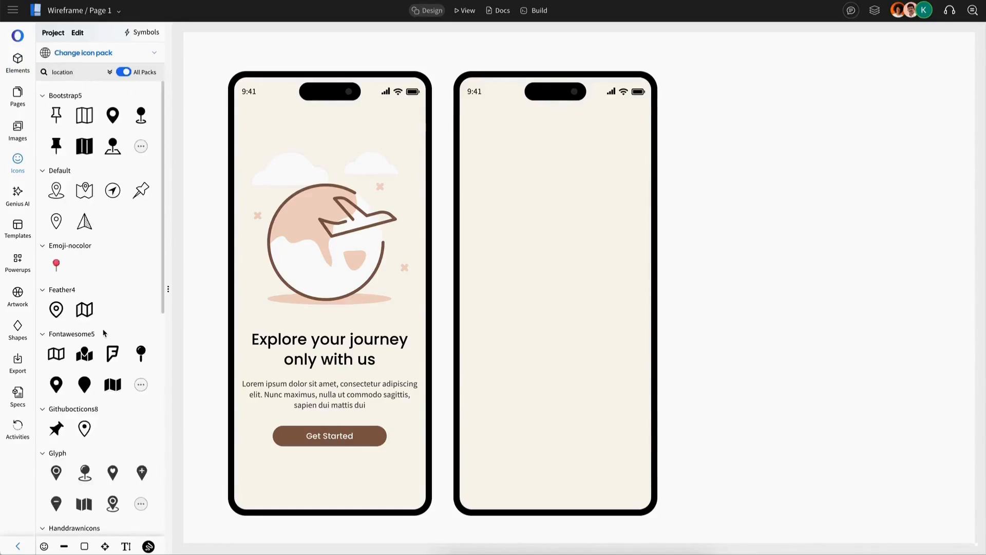
pyautogui.scroll(-5, 103, 334)
pyautogui.click(106, 335)
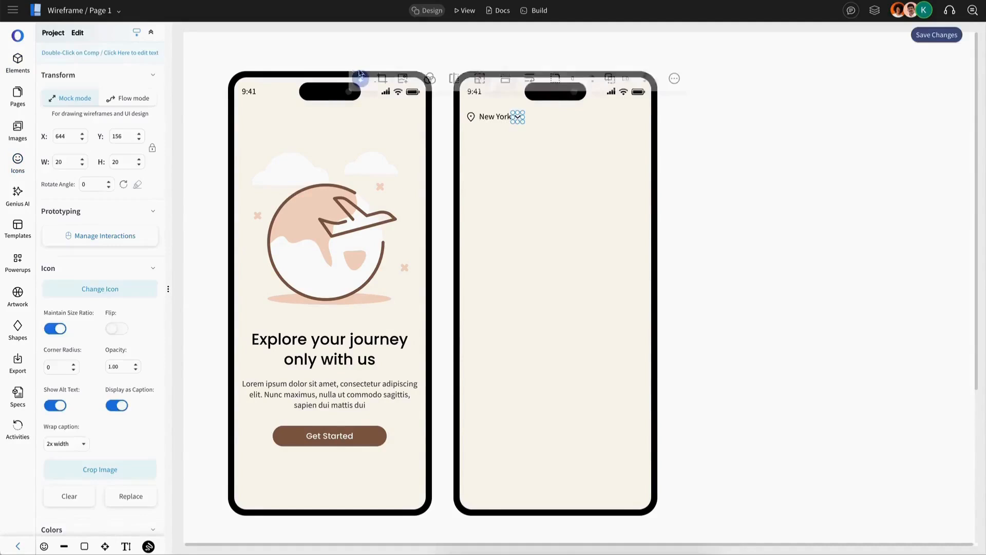
pyautogui.click(140, 164)
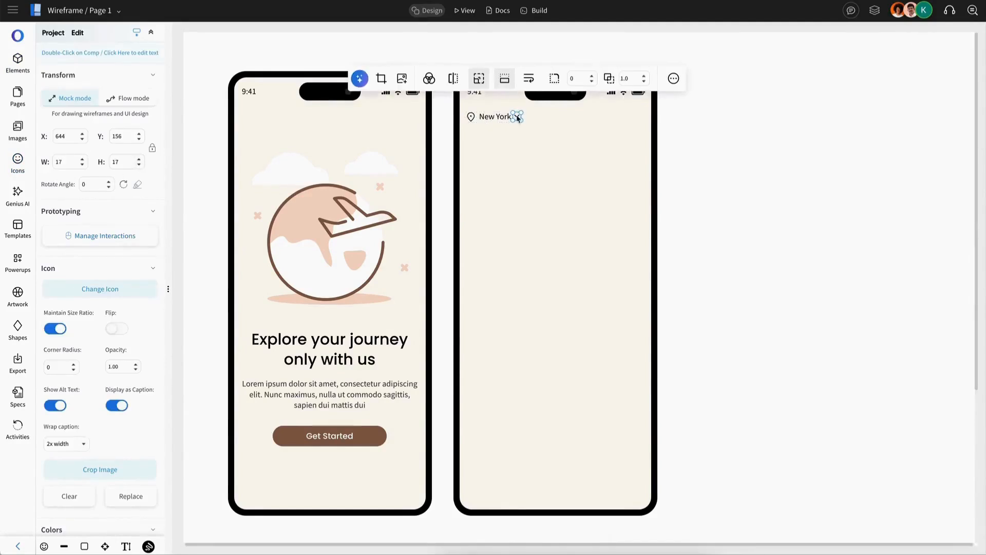
# - Place a 24 px Poppins "Good Morning," greeting with the person's name beneath it under the location row
pyautogui.moveTo(567, 139); pyautogui.dragTo(513, 136)
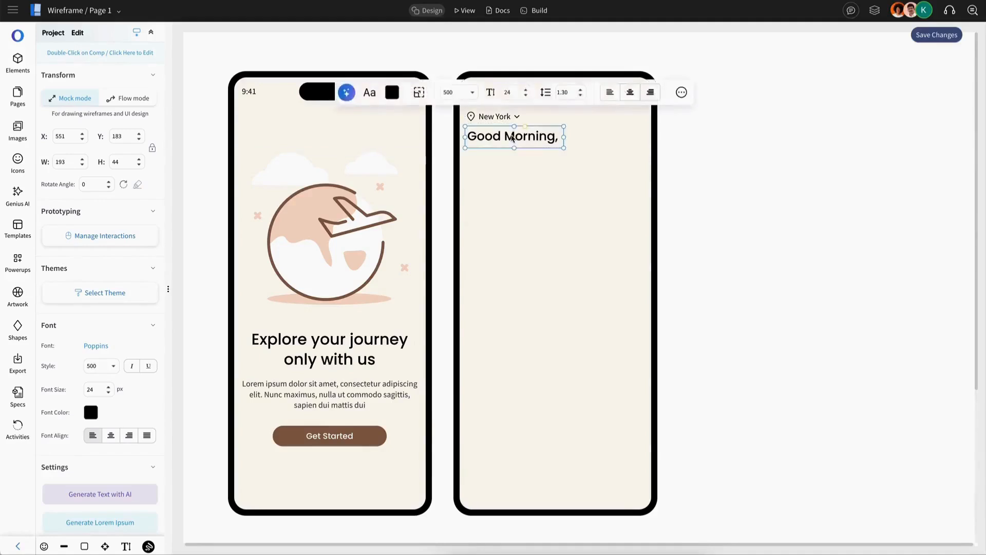
pyautogui.press('Escape')
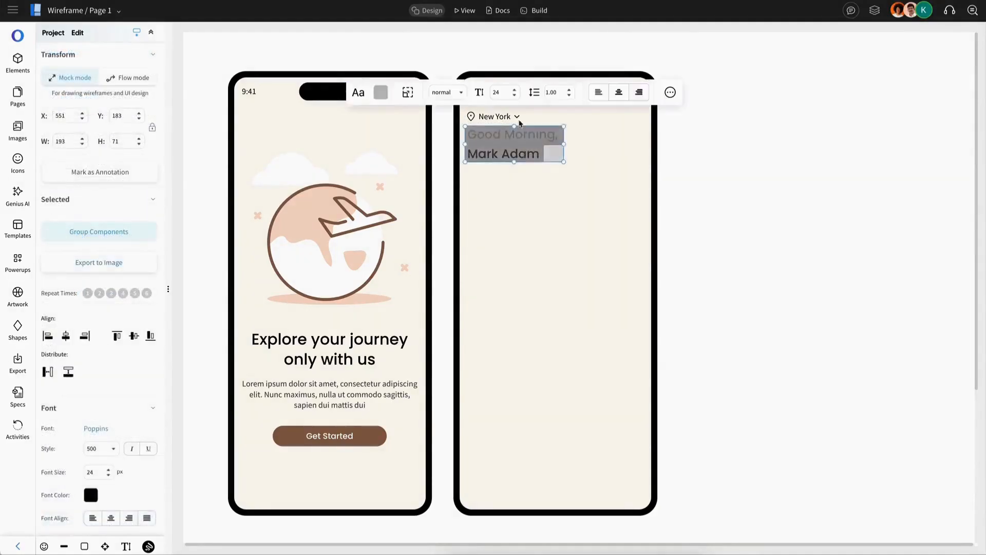
# - Add a waving hand icon from the Emojis pack directly after the person's name in the greeting
pyautogui.click(434, 196)
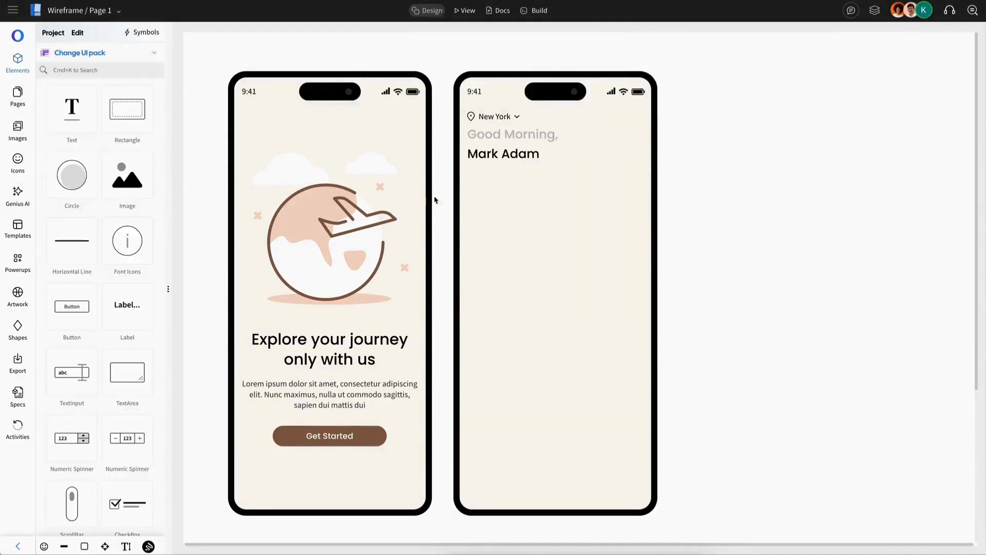
pyautogui.click(9, 164)
pyautogui.click(110, 53)
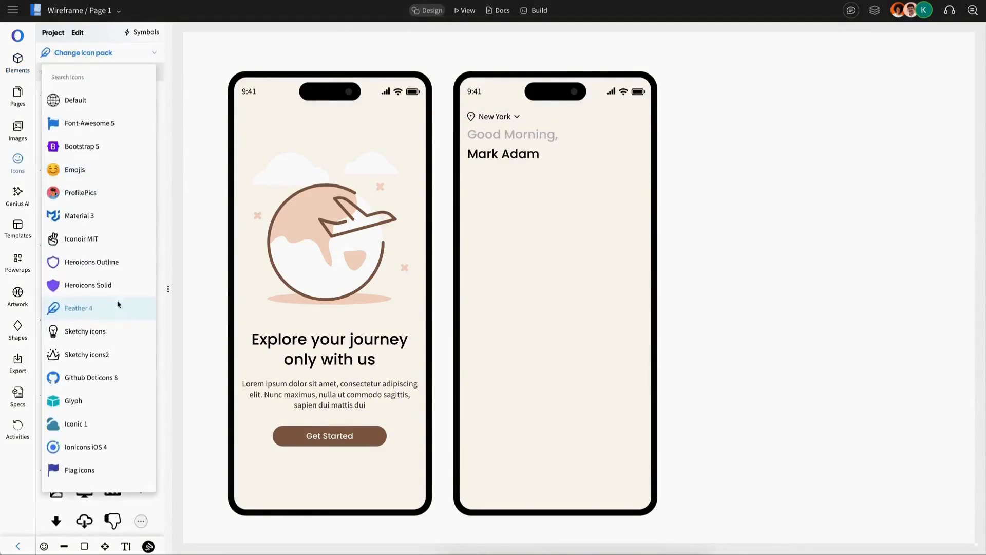
pyautogui.click(119, 306)
pyautogui.scroll(-5, 114, 298)
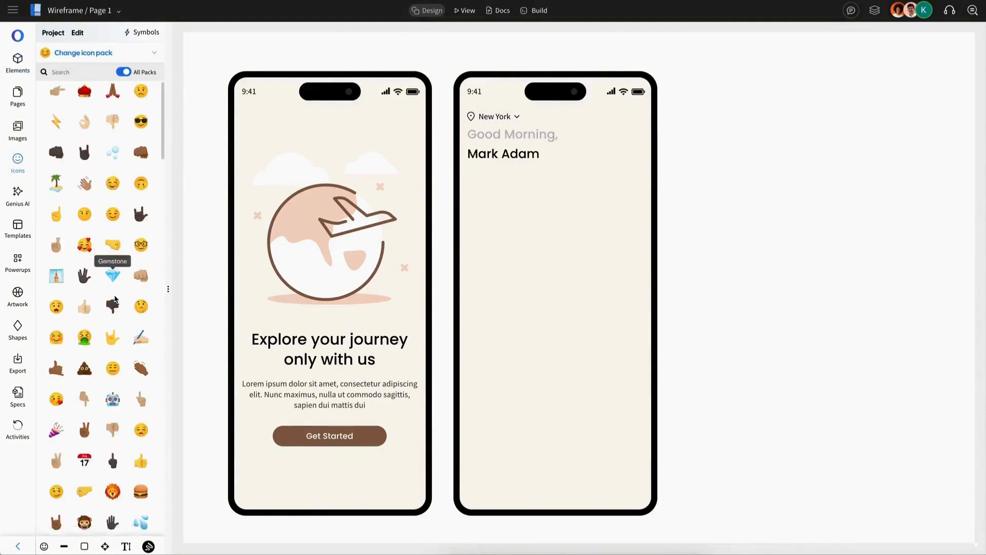
pyautogui.scroll(-4, 115, 299)
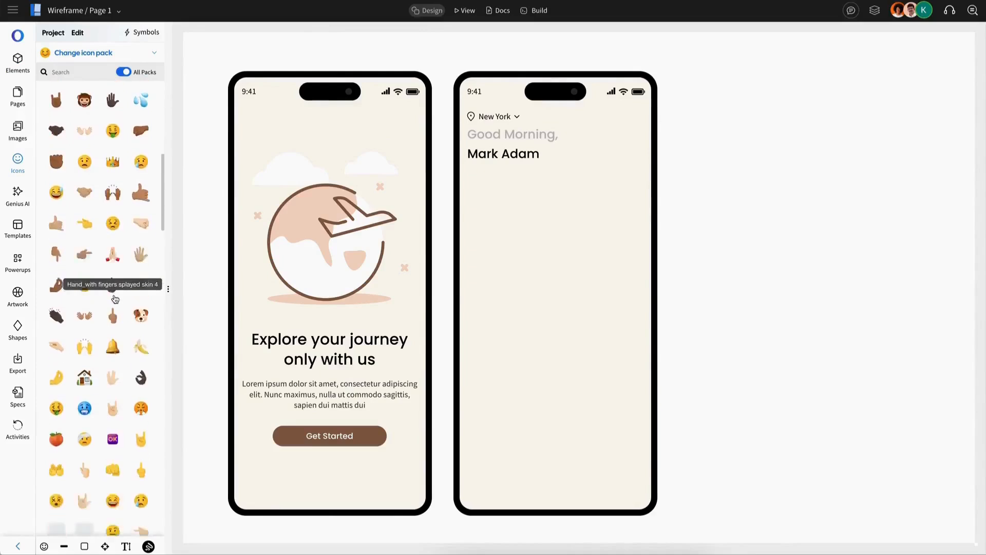
pyautogui.click(115, 300)
pyautogui.moveTo(321, 99); pyautogui.dragTo(550, 153)
pyautogui.click(561, 195)
# - Place a white circular button with a soft shadow level with the "New York" location row on the second phone screen
pyautogui.click(18, 63)
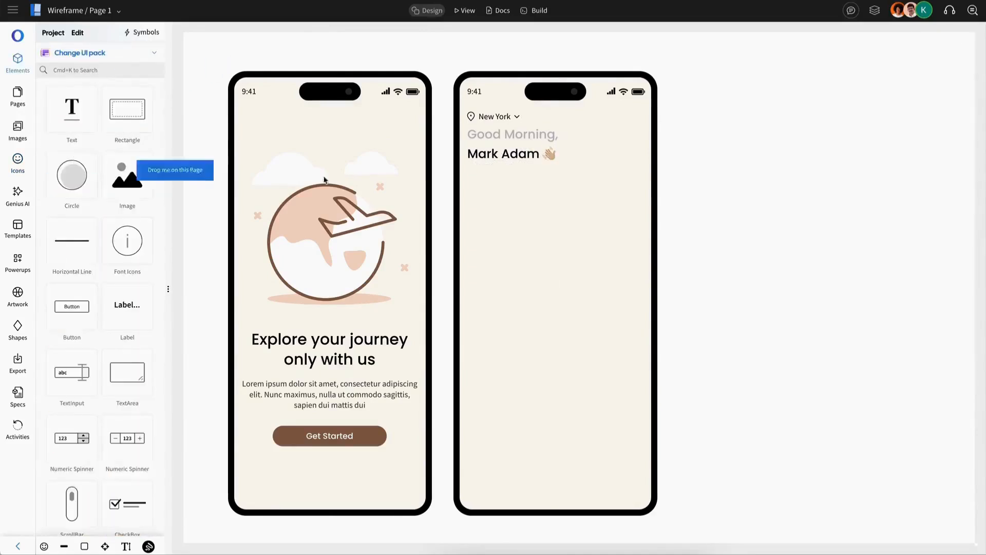
pyautogui.moveTo(324, 180); pyautogui.dragTo(636, 121)
pyautogui.click(763, 255)
pyautogui.click(639, 125)
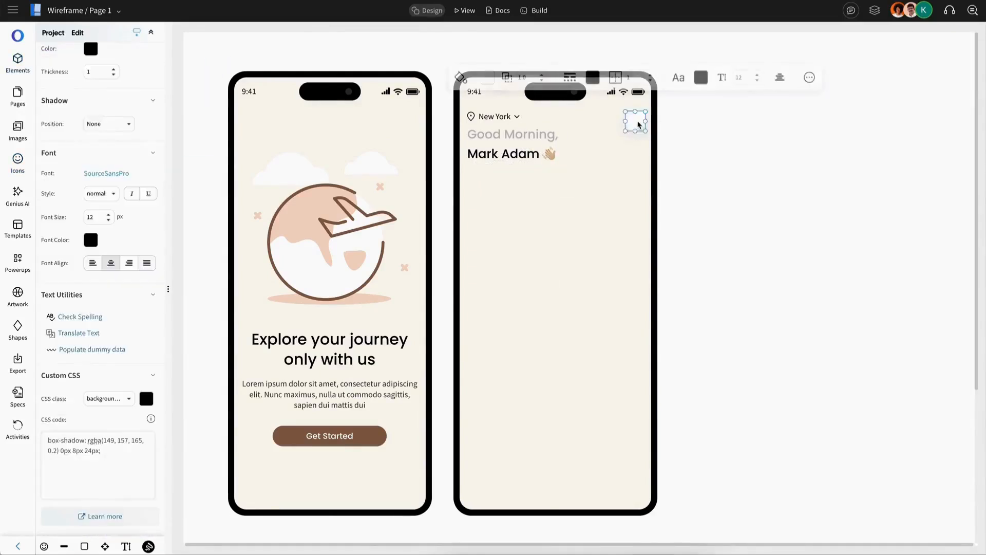
pyautogui.press('Escape')
# - Search the icons for "bell" and centre the Iconoir notification bell on the white circular button
pyautogui.click(14, 168)
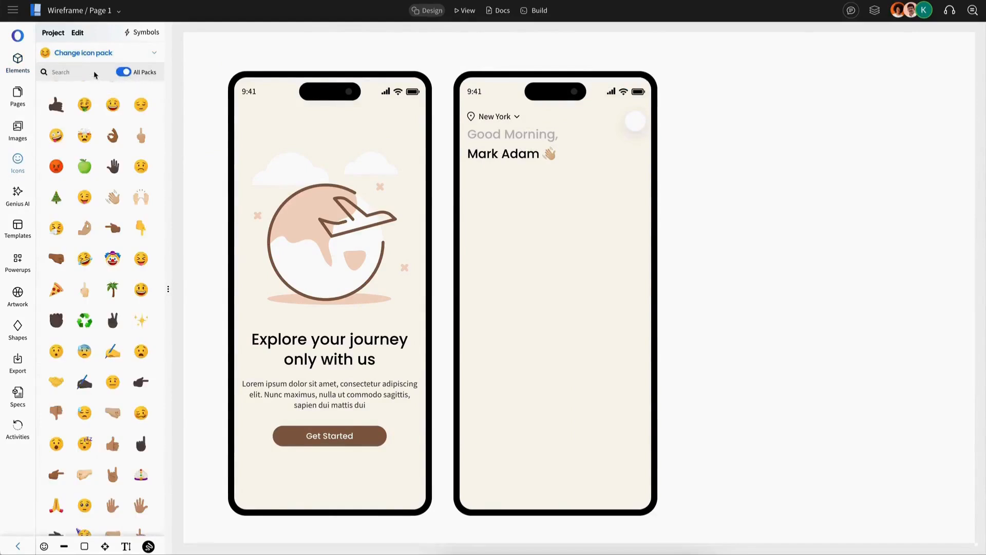
pyautogui.write('bell')
pyautogui.scroll(-3, 88, 277)
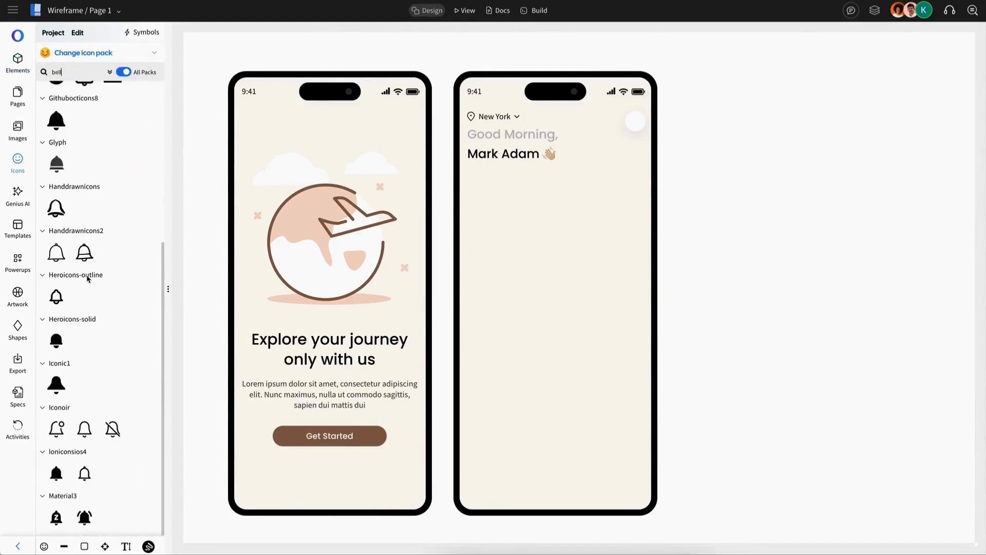
pyautogui.click(88, 280)
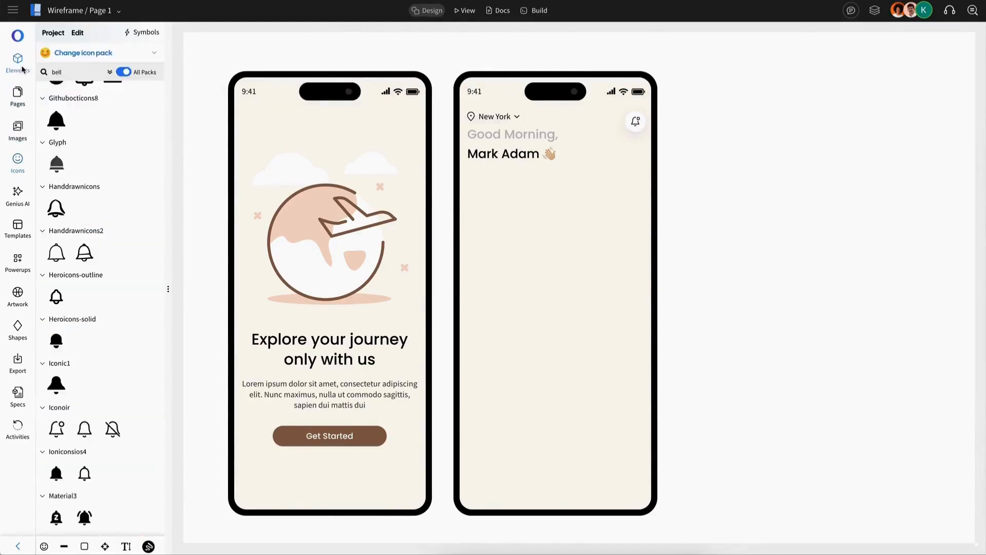
# - Add a borderless "Search here..." field below the greeting with grey 14 px Poppins text and a corner radius of 30
pyautogui.click(17, 62)
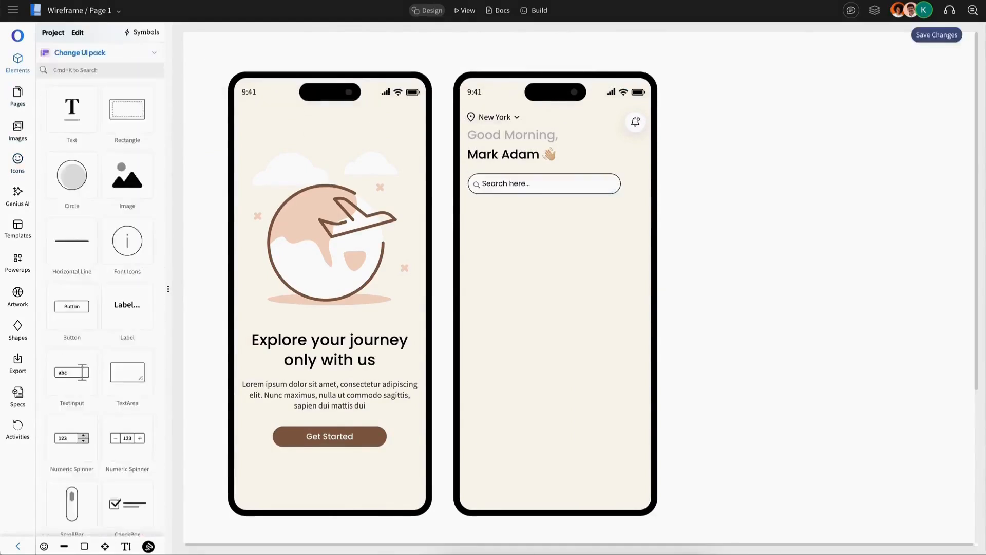
pyautogui.click(90, 293)
pyautogui.click(214, 374)
pyautogui.scroll(-2, 108, 370)
pyautogui.click(109, 463)
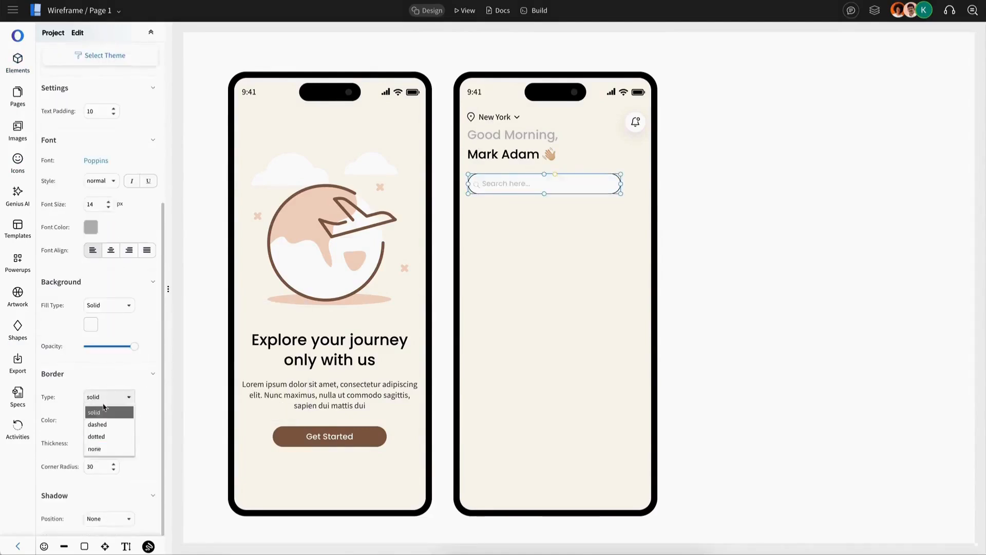
pyautogui.click(95, 448)
# - Give the search field a soft custom shadow with an 8 px vertical offset
pyautogui.click(108, 520)
pyautogui.click(95, 456)
pyautogui.scroll(-2, 95, 455)
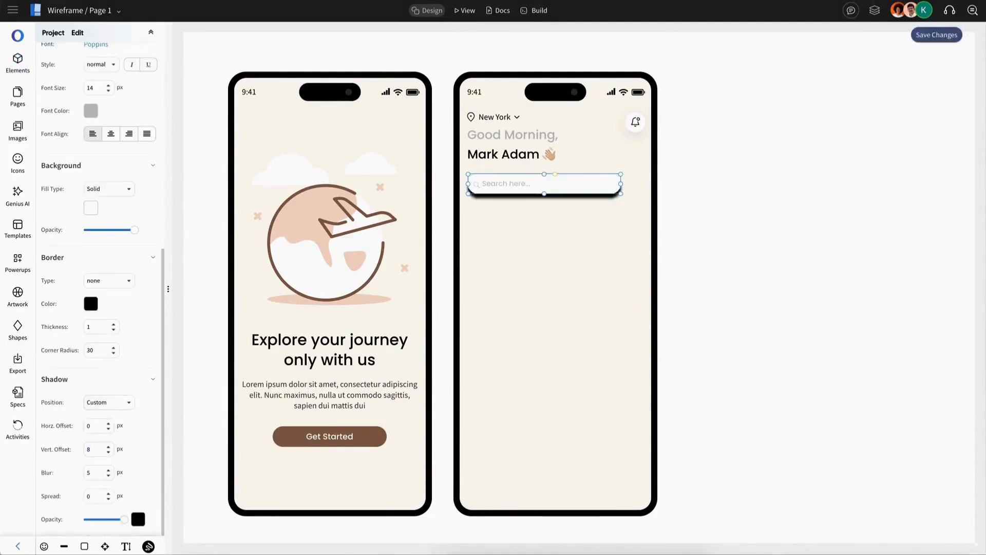
pyautogui.click(87, 520)
pyautogui.moveTo(545, 191); pyautogui.dragTo(544, 189)
# - Duplicate the bell button, place the copy beside the search field and swap its bell for a filter icon
pyautogui.click(635, 122)
pyautogui.hotkey('ctrl', 'c')
pyautogui.hotkey('ctrl', 'v')
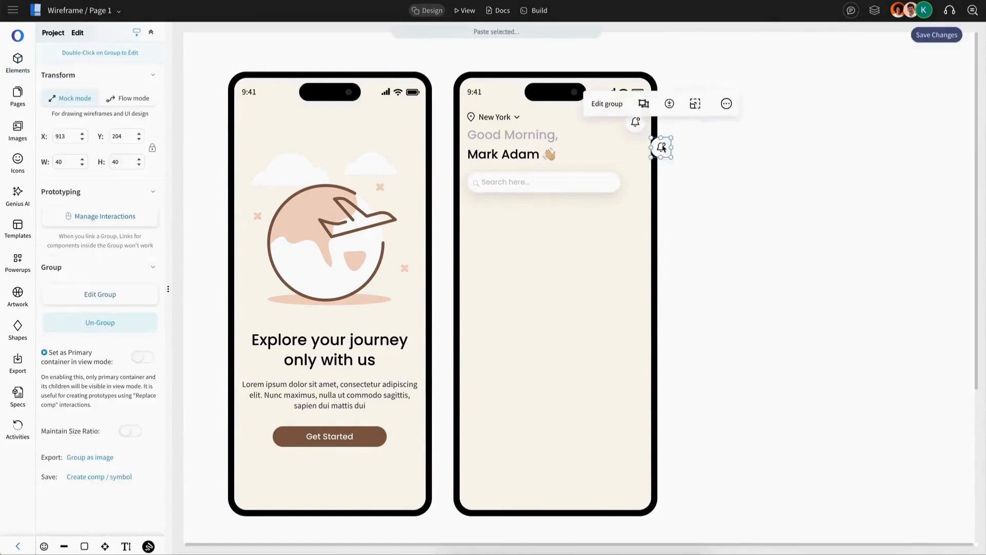
pyautogui.moveTo(661, 148); pyautogui.dragTo(636, 182)
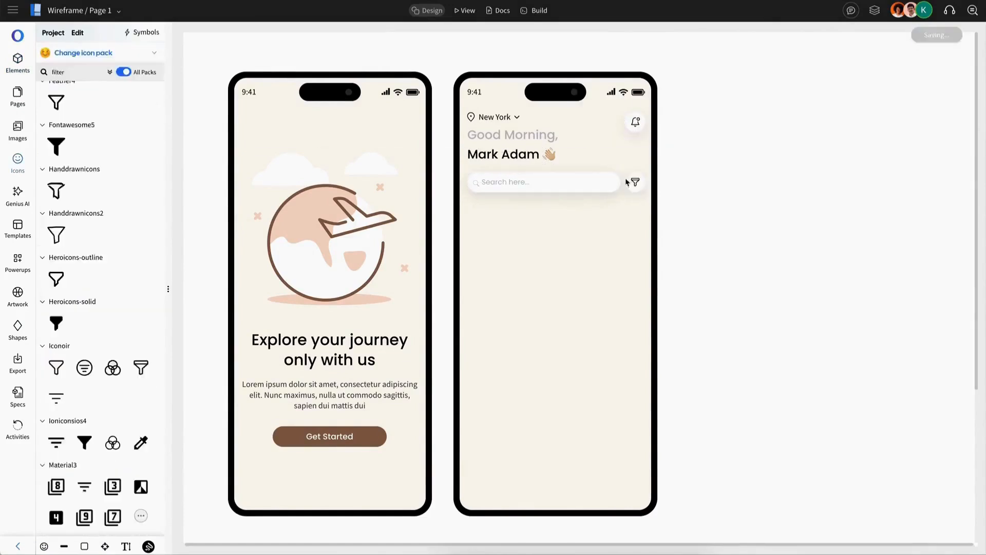
# - Group the search field with the filter button and align the row beneath the greeting
pyautogui.click(630, 183)
pyautogui.keyDown('shift'); pyautogui.click(591, 183); pyautogui.keyUp('shift')
pyautogui.click(597, 140)
pyautogui.hotkey('ctrl', 'g')
pyautogui.keyDown('shift'); pyautogui.click(511, 262); pyautogui.keyUp('shift')
pyautogui.click(515, 41)
pyautogui.click(716, 159)
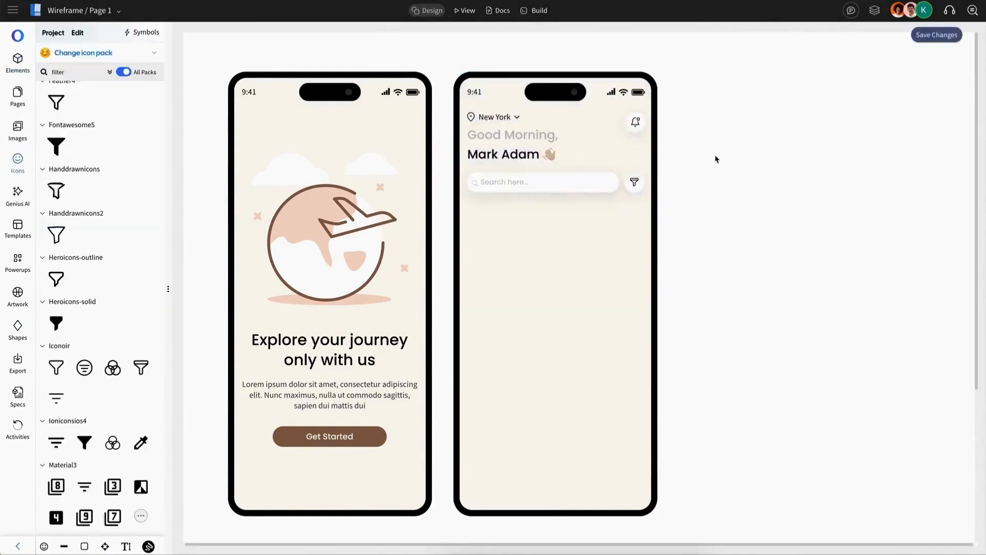
pyautogui.click(571, 187)
# - Place a small borderless rectangle below the search field and fill it with the peach favourite colour
pyautogui.click(18, 62)
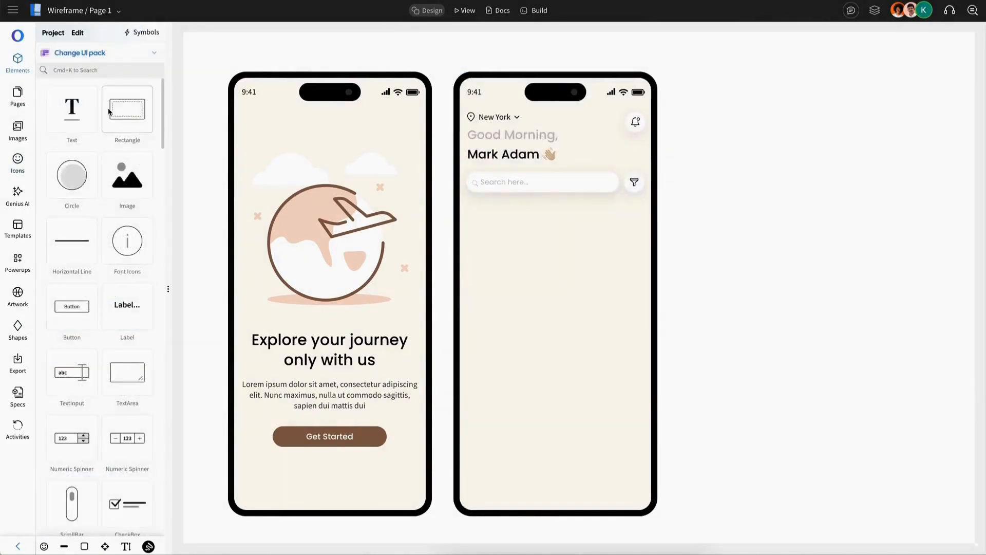
pyautogui.moveTo(128, 109); pyautogui.dragTo(491, 218)
pyautogui.click(399, 171)
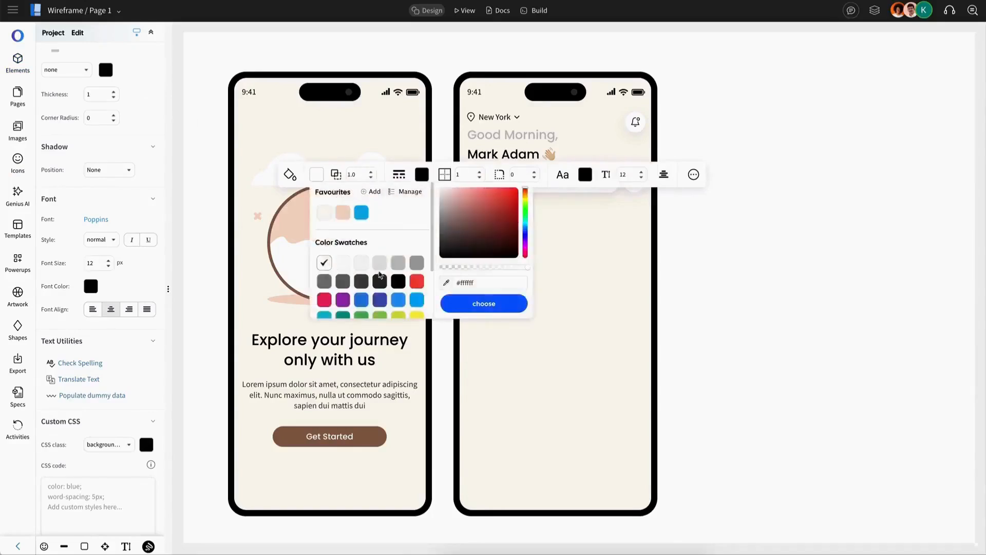
pyautogui.click(348, 295)
pyautogui.click(445, 221)
pyautogui.click(490, 216)
pyautogui.press('Escape')
# - Turn the rectangle into a "Flight" chip with the "Get Started" button's brown fill, white 12 px text and corner radius 50
pyautogui.doubleClick(339, 443)
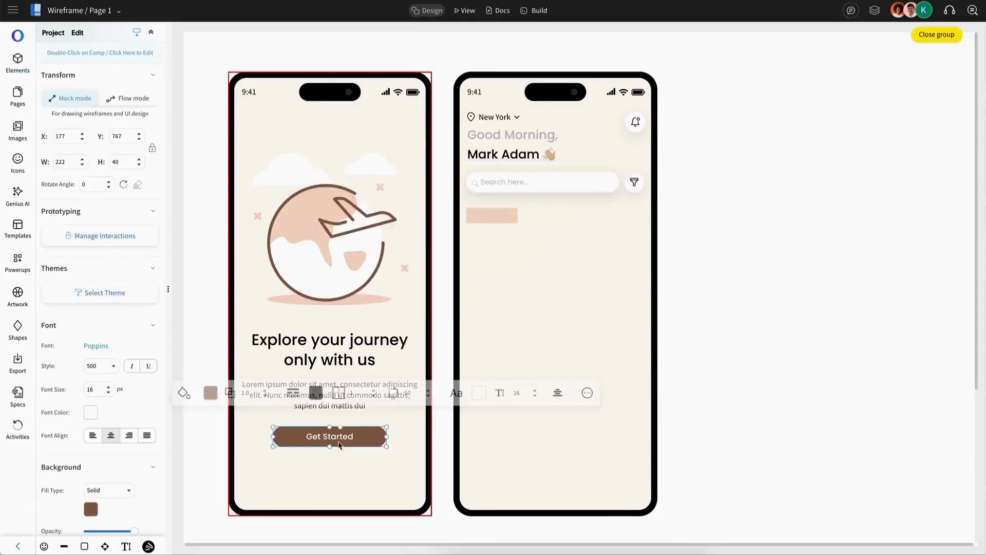
pyautogui.click(211, 393)
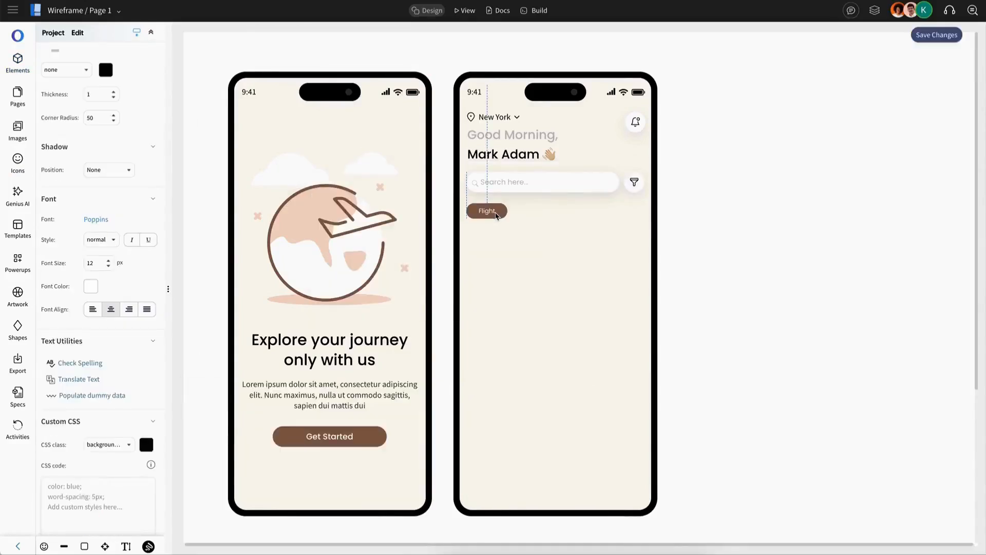
pyautogui.click(496, 215)
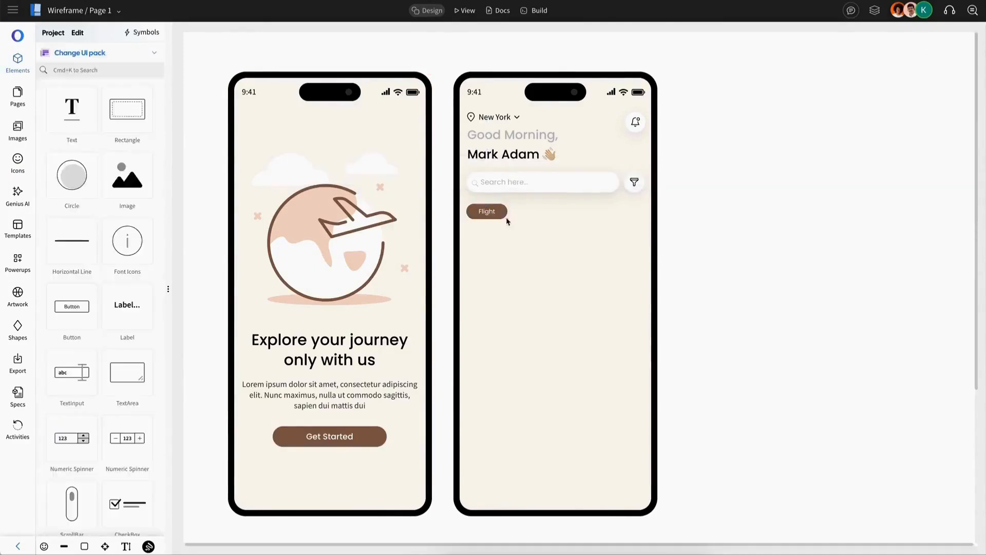
# - Duplicate the Flight chip into a row of peach chips with icons, labelled Hotel, Bus and Car
pyautogui.click(485, 212)
pyautogui.hotkey('ctrl', 'c')
pyautogui.hotkey('ctrl', 'v')
pyautogui.click(540, 214)
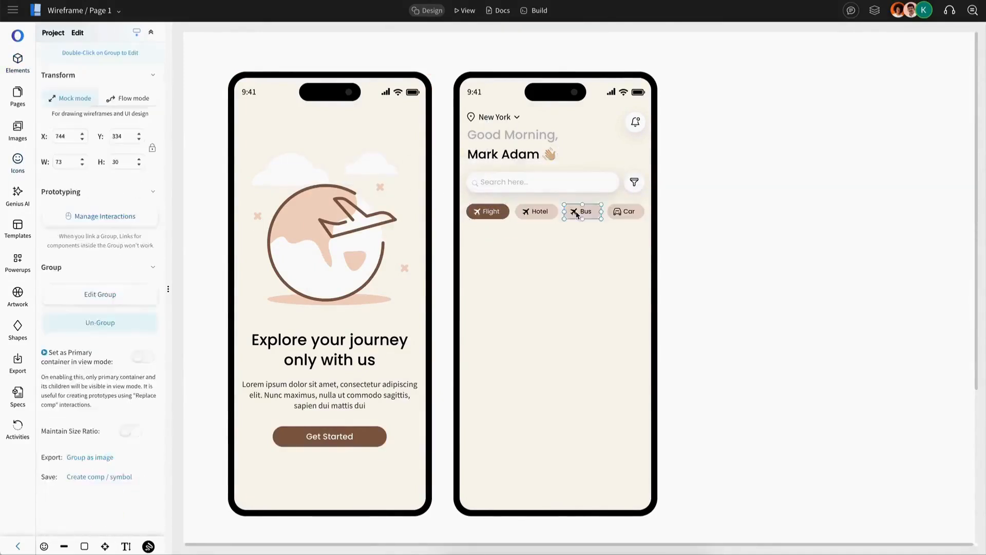
# - Replace the plane icons on the Bus and Hotel chips with a bus icon and a building icon
pyautogui.doubleClick(574, 211)
pyautogui.click(99, 286)
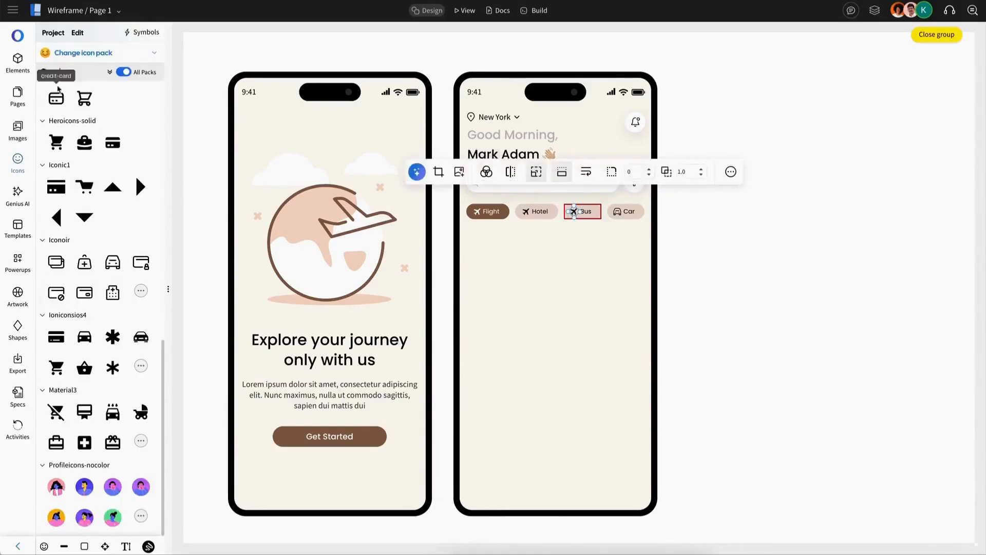
pyautogui.write('bus')
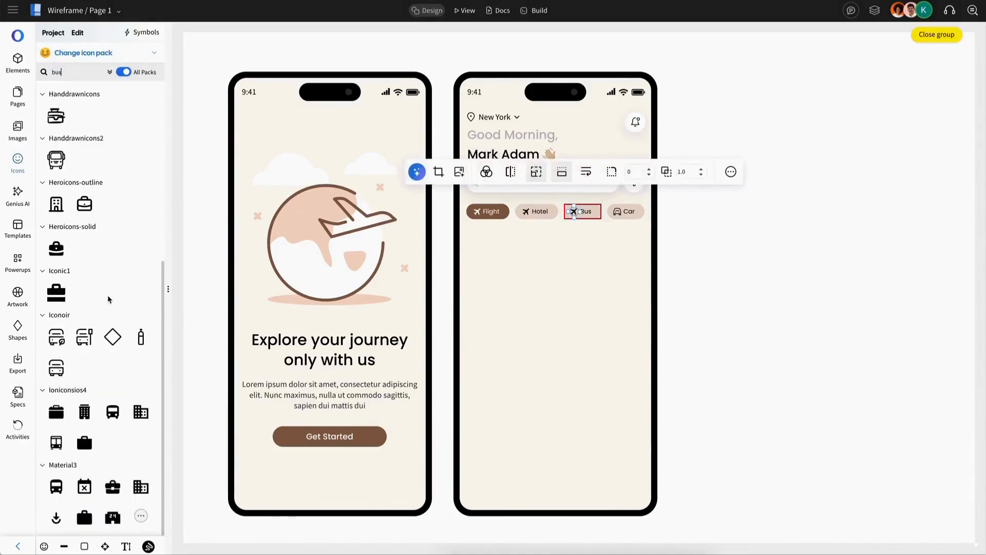
pyautogui.click(59, 363)
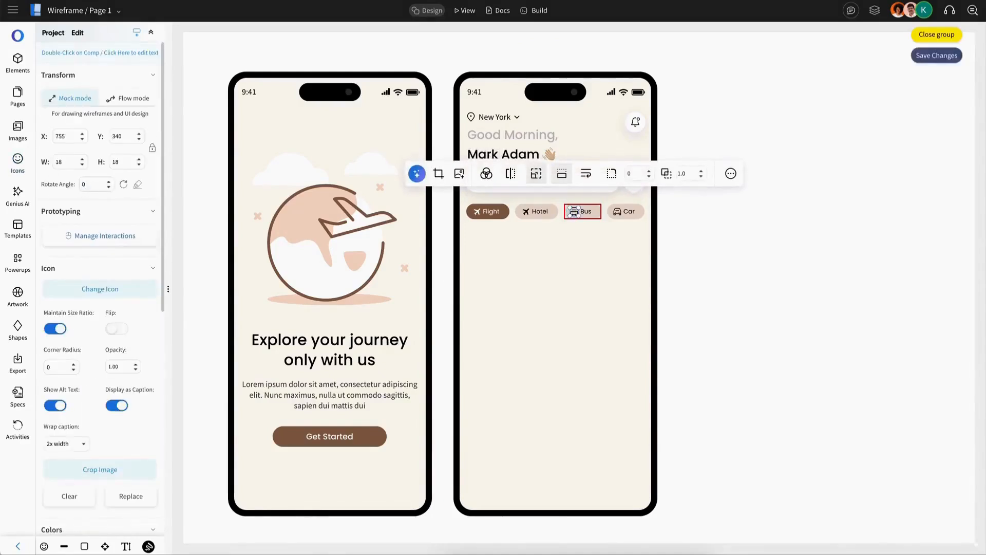
pyautogui.press('Escape')
# - Copy the name text below the chip row and change it into an 18 px "Popular Destination" heading aligned with the greeting
pyautogui.click(509, 155)
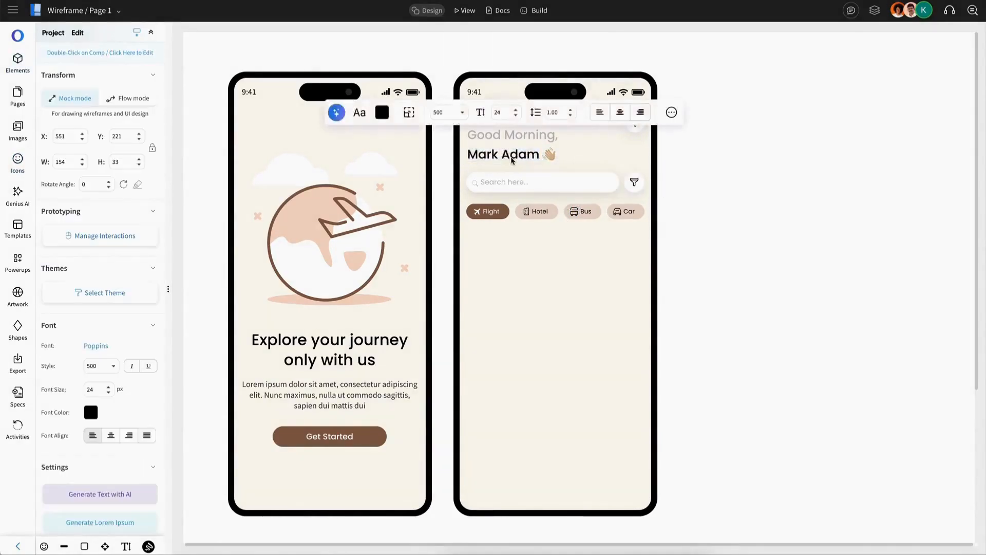
pyautogui.hotkey('ctrl', 'c')
pyautogui.hotkey('ctrl', 'v')
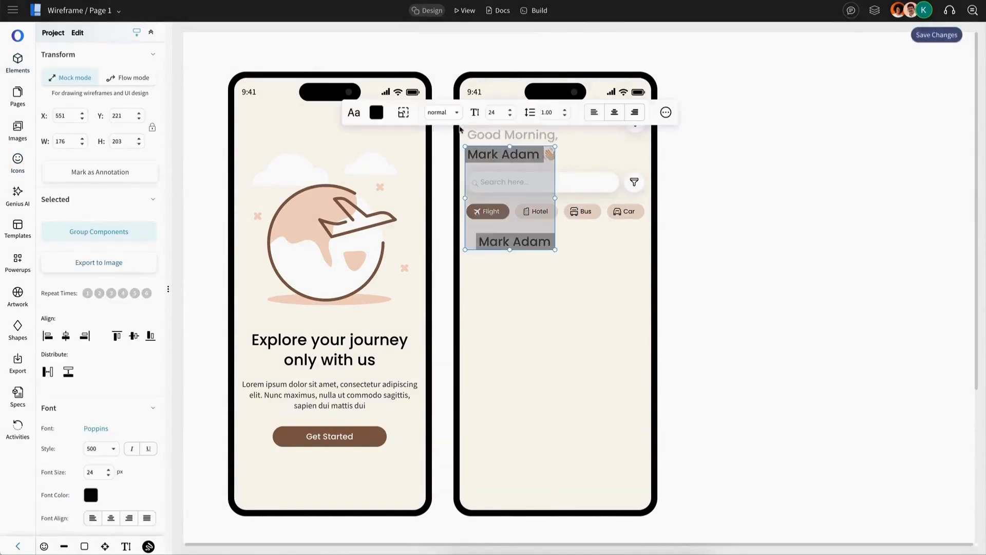
pyautogui.doubleClick(509, 241)
pyautogui.write('Popular Destination')
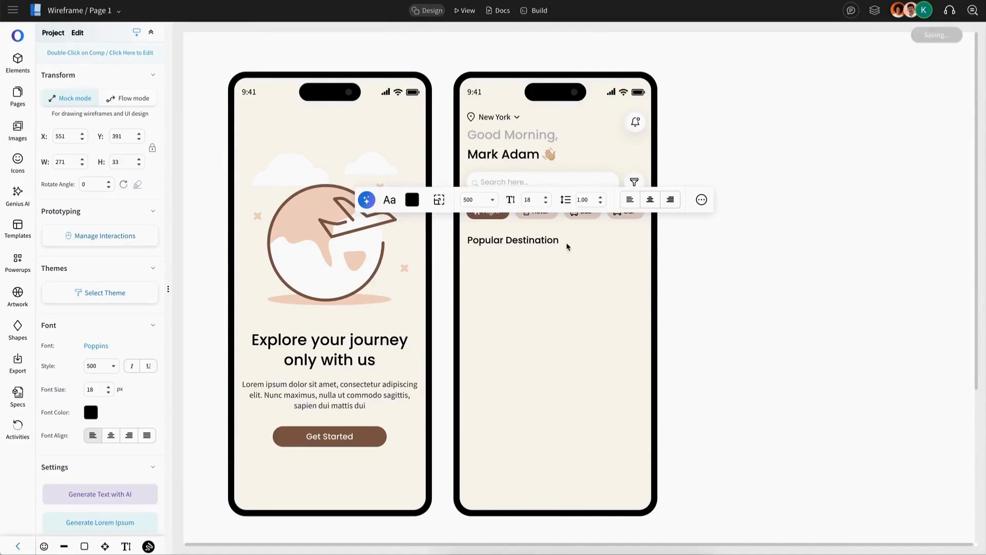
pyautogui.press('Escape')
pyautogui.moveTo(604, 240); pyautogui.dragTo(537, 242)
pyautogui.click(582, 250)
pyautogui.click(442, 241)
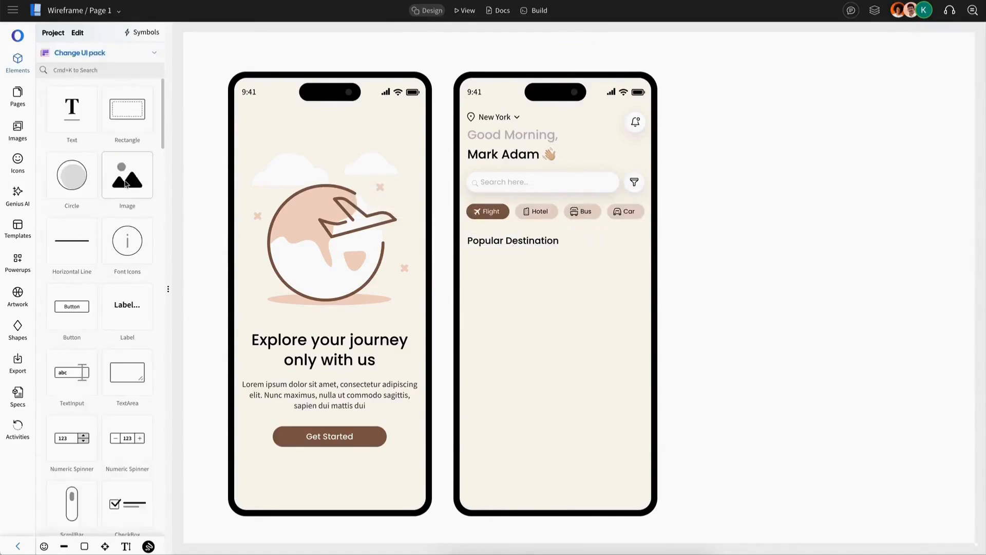
# - Place an image placeholder under the Popular Destination heading and repeat it as a two-by-two grid
pyautogui.moveTo(125, 183); pyautogui.dragTo(511, 311)
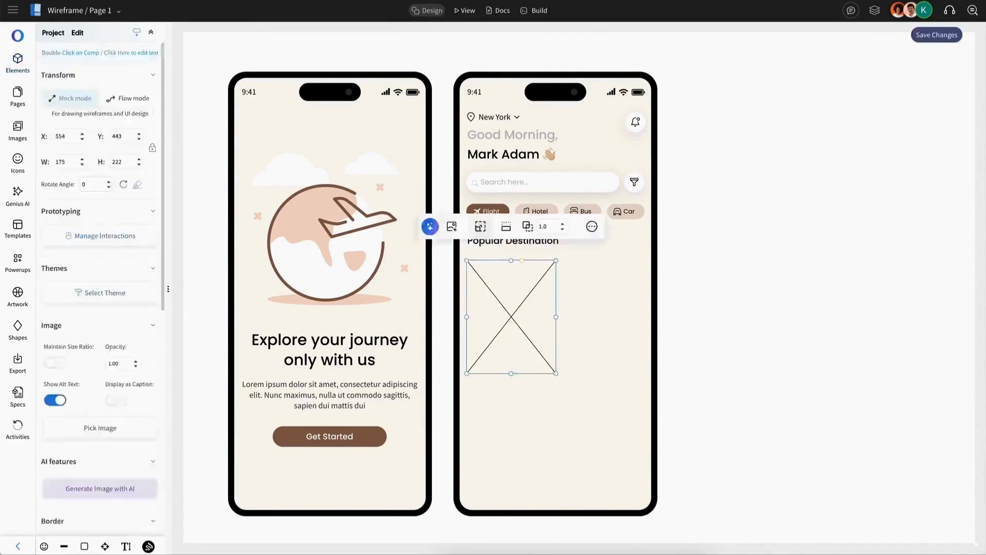
pyautogui.click(443, 308)
pyautogui.moveTo(517, 275); pyautogui.dragTo(517, 273)
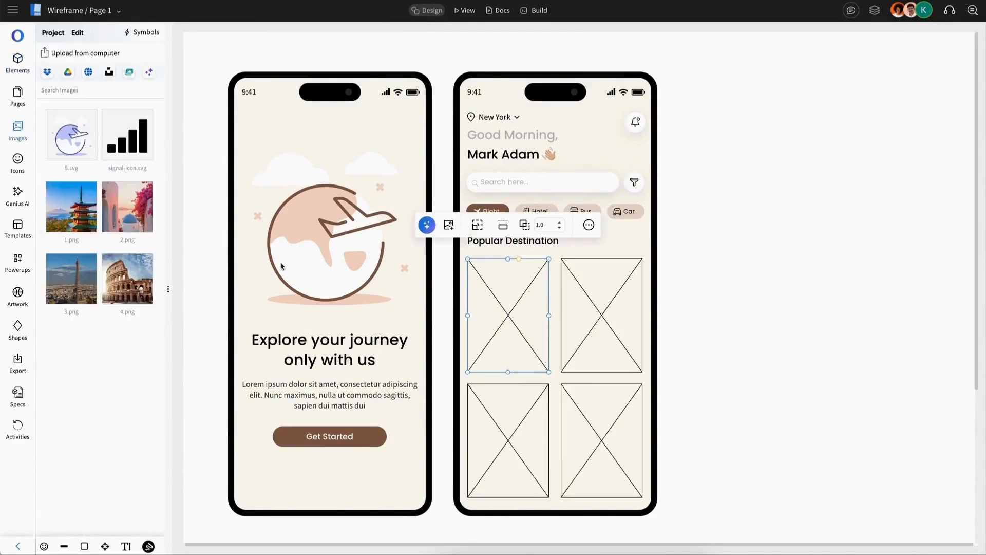
# - Fill the four placeholders with the images 1.png to 4.png and round their corners to 20
pyautogui.click(86, 222)
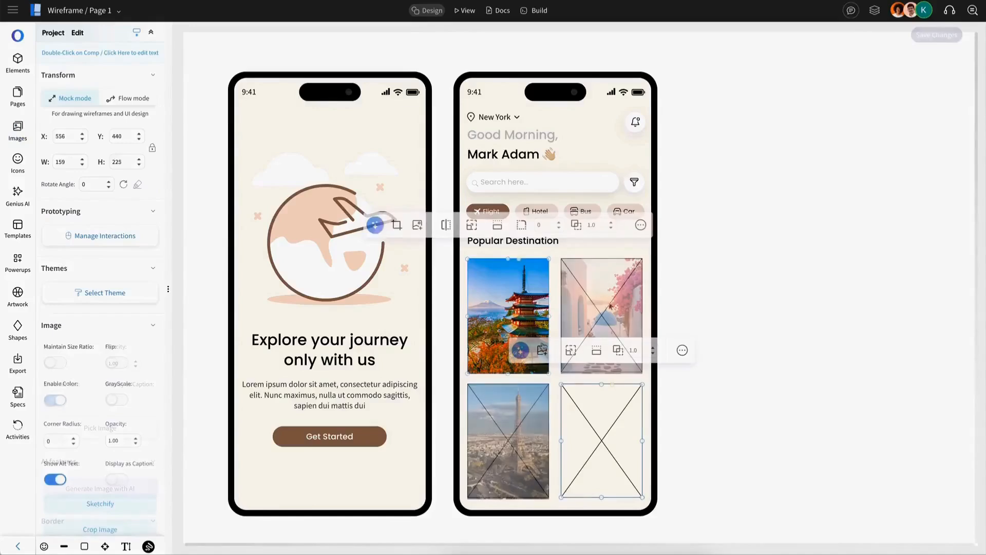
pyautogui.press('Delete')
pyautogui.click(492, 344)
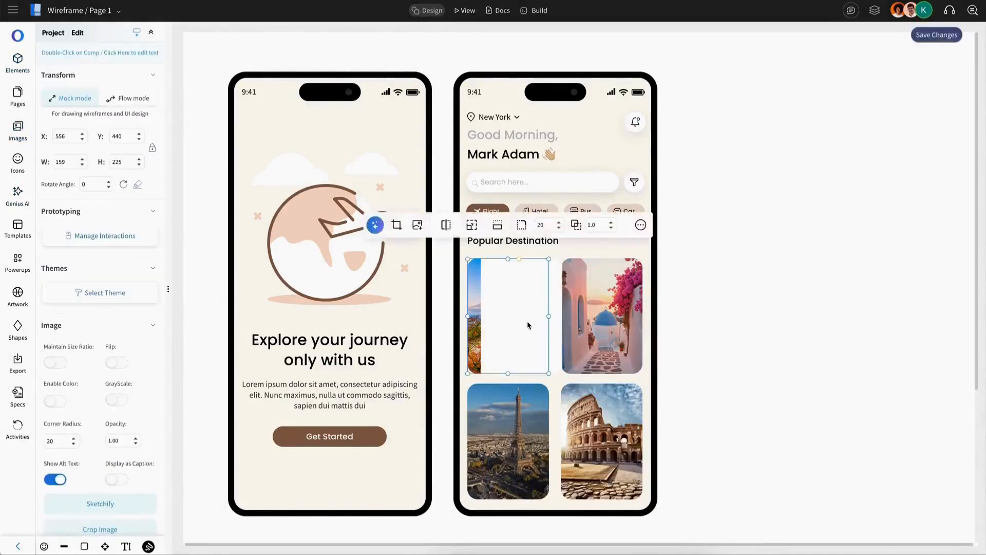
# - Fill the white overlay rectangle on the first destination card with black at 0.5 opacity
pyautogui.click(529, 326)
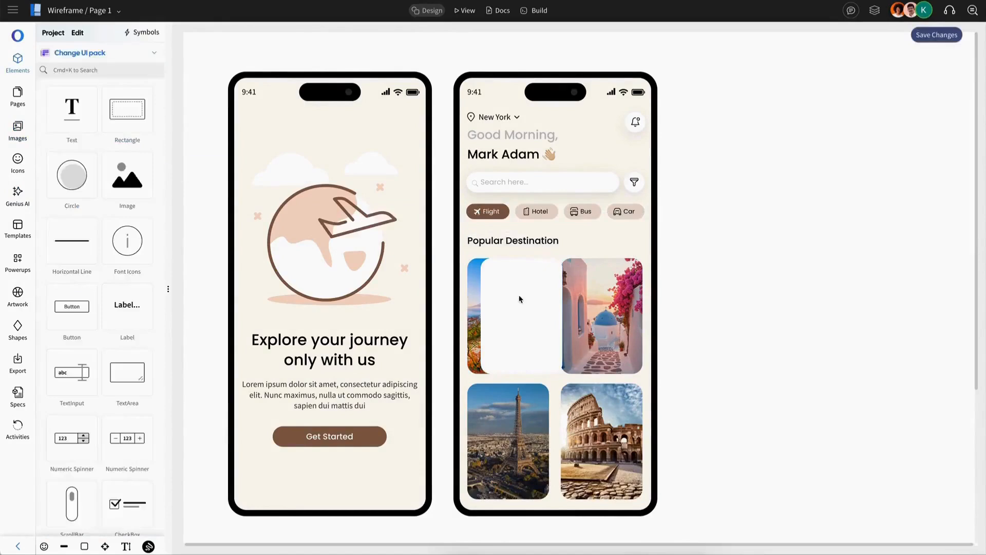
pyautogui.click(520, 299)
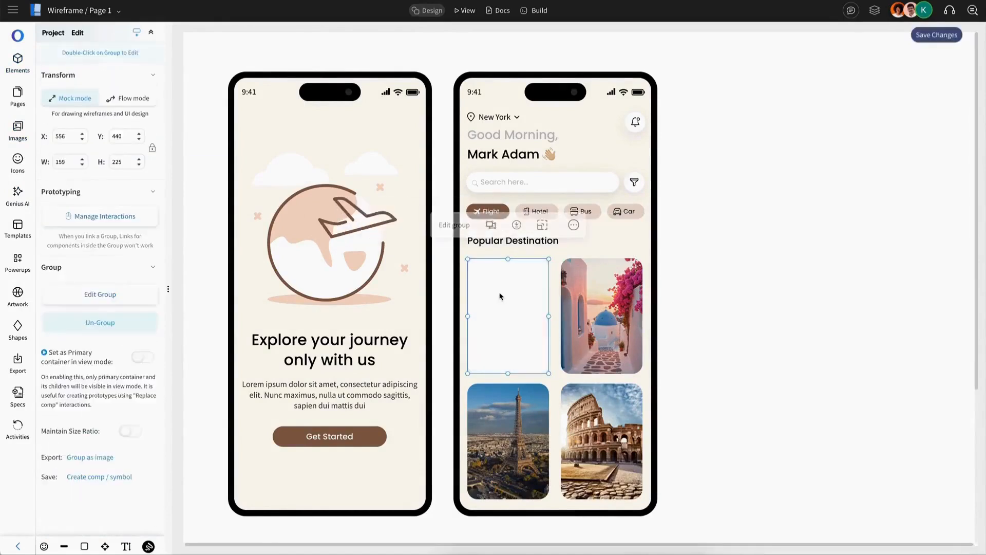
pyautogui.doubleClick(501, 297)
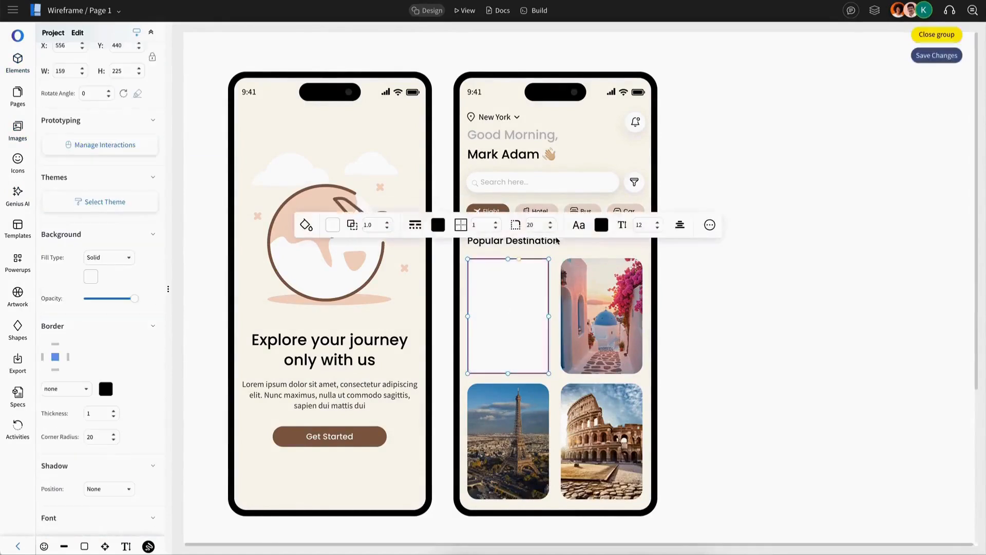
pyautogui.click(329, 225)
pyautogui.click(414, 332)
pyautogui.click(387, 228)
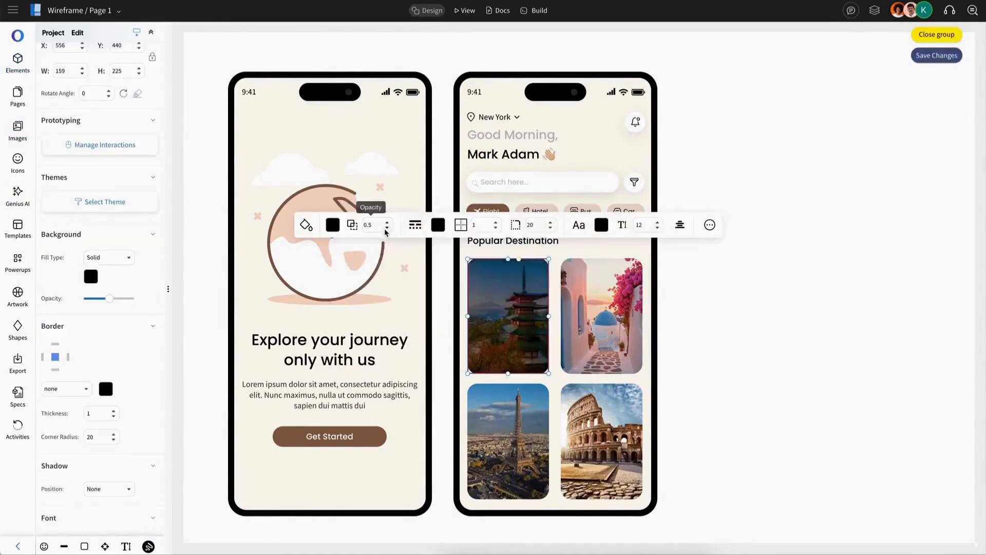
# - Place a copy of the location label on the first card, widen its "Kyoto, Japan" text and set the font weight to 500
pyautogui.moveTo(518, 149); pyautogui.dragTo(498, 355)
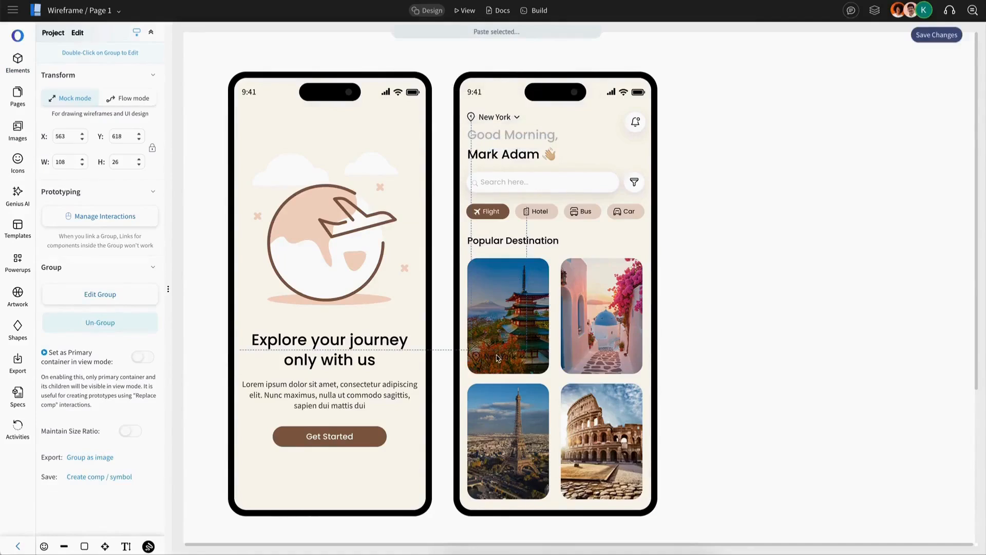
pyautogui.hotkey('ctrl', 'shift', 'g')
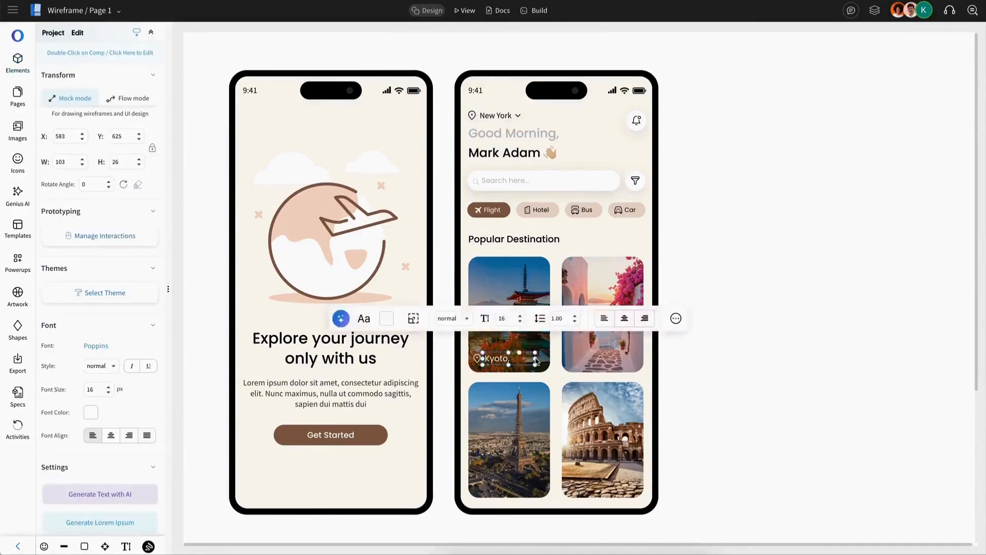
pyautogui.moveTo(538, 359); pyautogui.dragTo(544, 359)
pyautogui.click(458, 319)
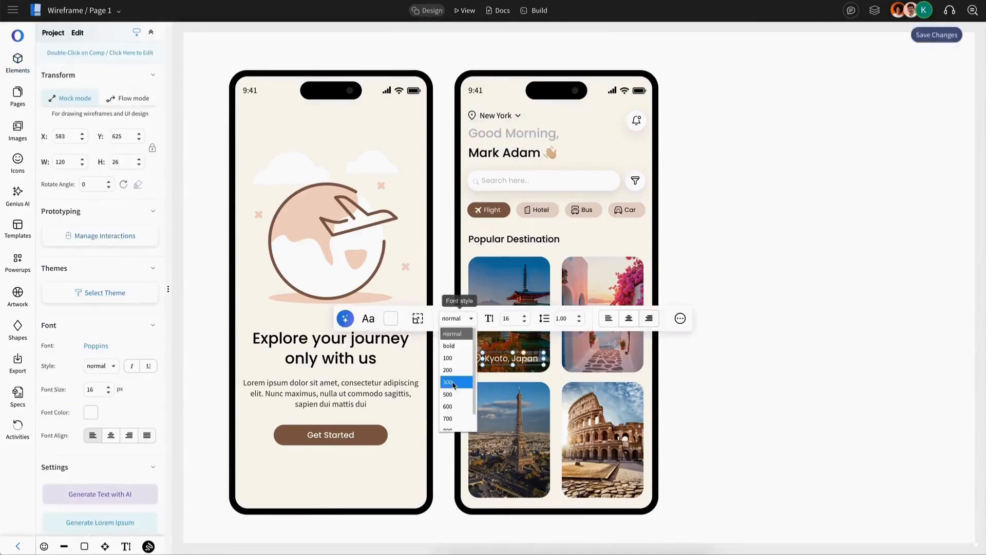
pyautogui.click(454, 394)
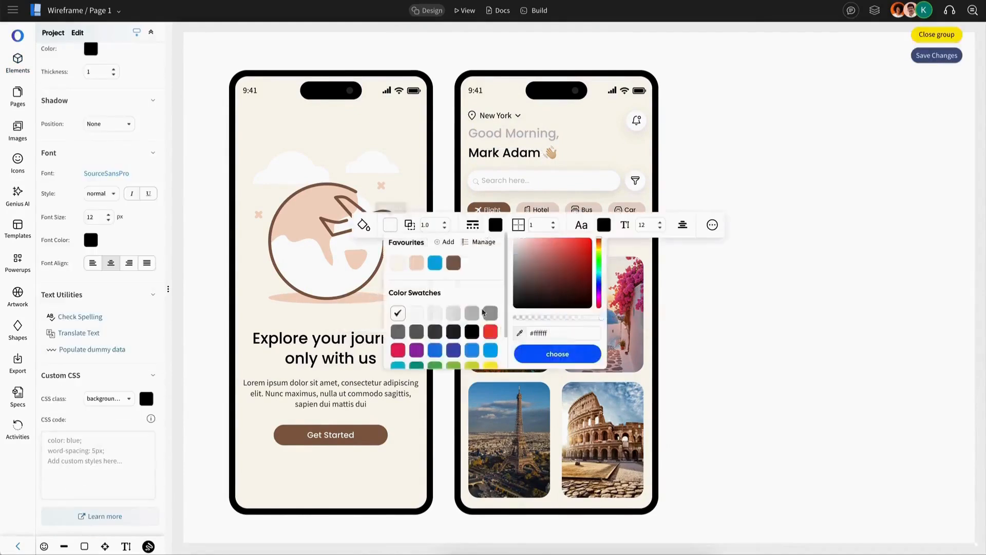
# - Lower the opacity of the circle in the Kyoto card's upper corner and place the arrow-up-right icon inside it
pyautogui.click(445, 228)
pyautogui.click(444, 228)
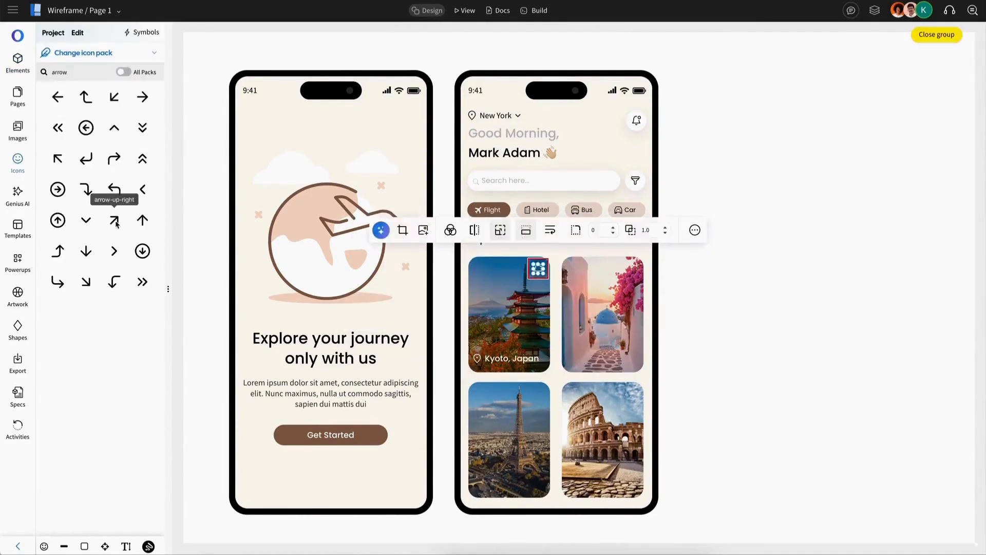
pyautogui.click(114, 220)
pyautogui.click(539, 271)
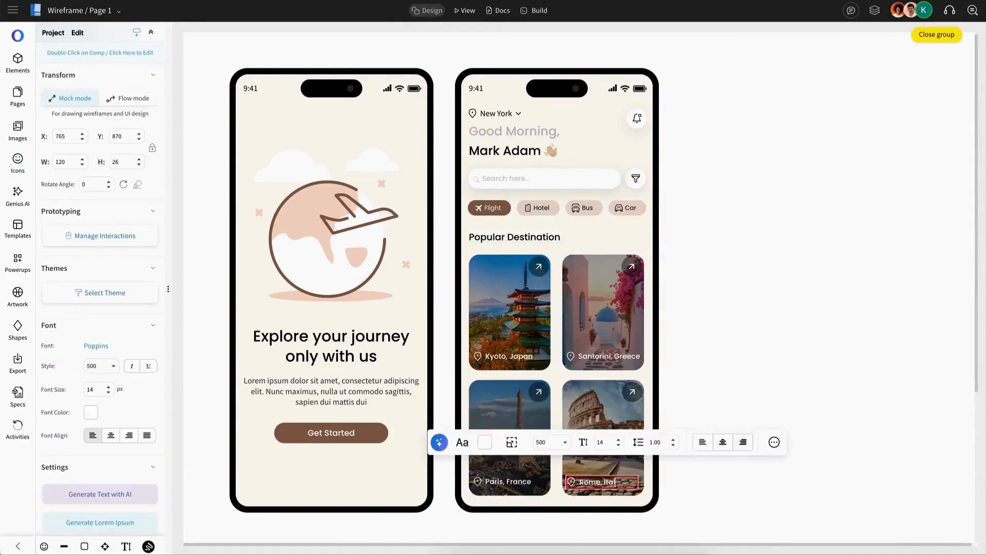
# - Complete the fourth card's label as "Rome, Italy" and group the card's components
pyautogui.write('y')
pyautogui.click(603, 465)
pyautogui.keyDown('shift'); pyautogui.click(603, 422); pyautogui.keyUp('shift')
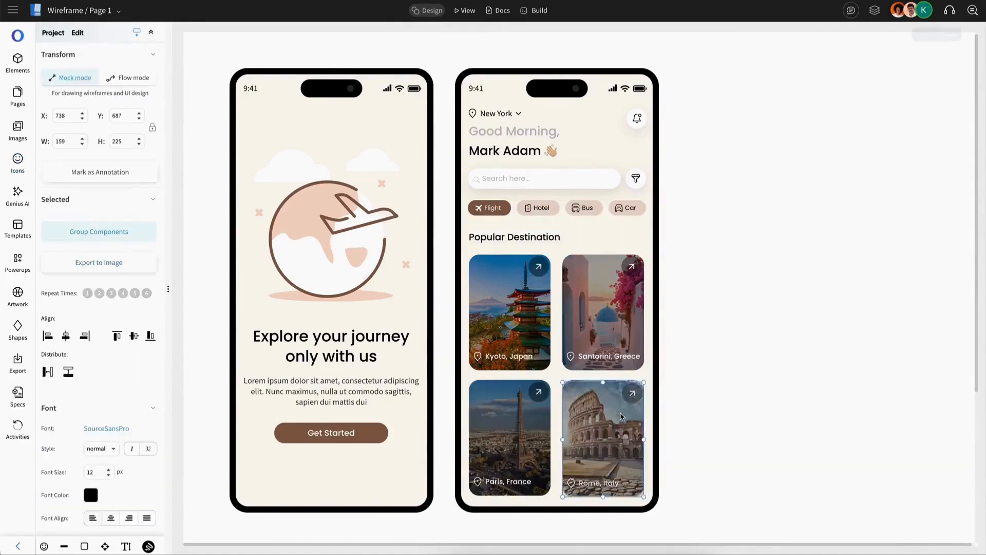
pyautogui.keyDown('shift'); pyautogui.click(632, 392); pyautogui.keyUp('shift')
pyautogui.click(450, 346)
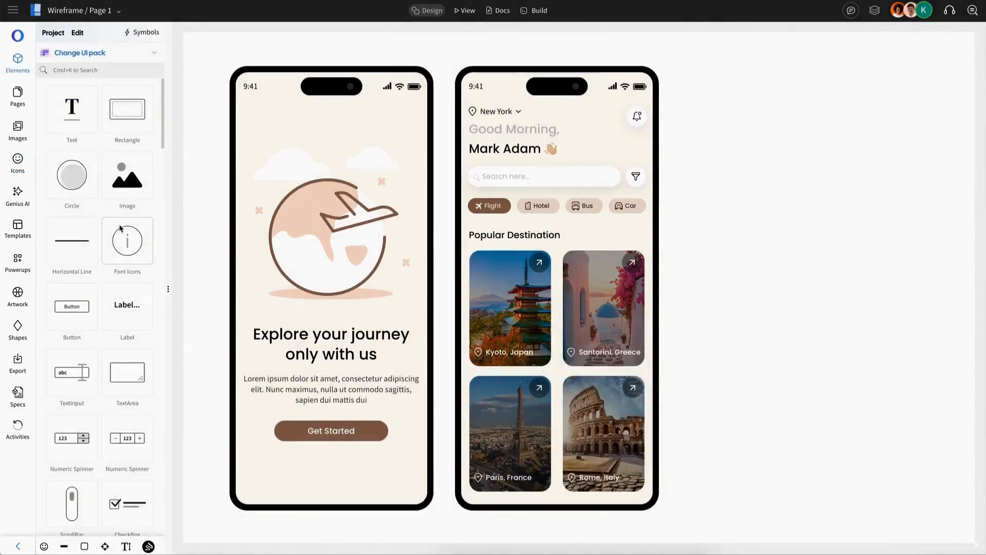
# - Add a 297 by 50 navigation bar with corner radius 50 at the home screen's lower edge, filled black with the Glass effect theme
pyautogui.moveTo(558, 435); pyautogui.dragTo(584, 478)
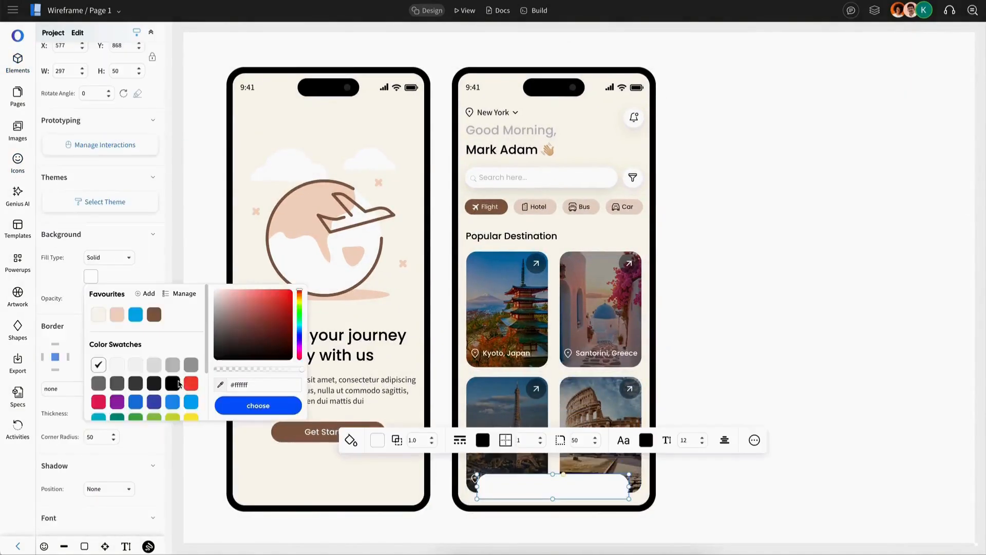
pyautogui.click(162, 383)
pyautogui.click(91, 202)
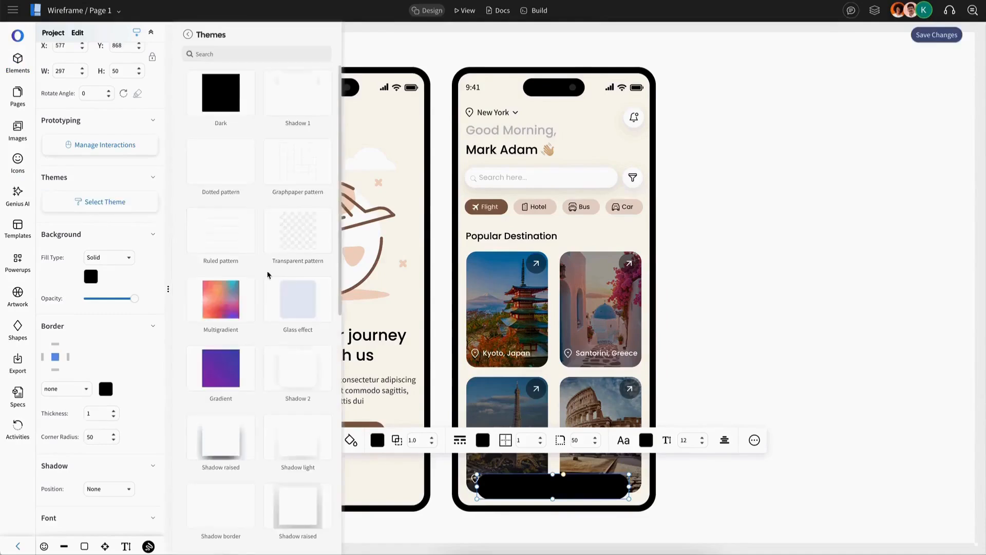
pyautogui.click(286, 297)
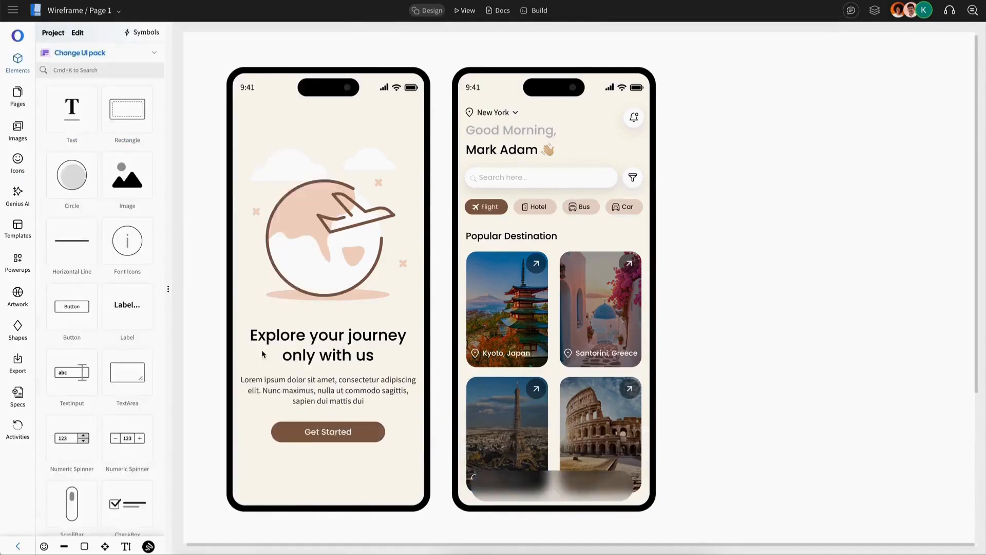
# - Copy the notification button onto the start of the navigation bar and open its bell icon for editing
pyautogui.click(633, 119)
pyautogui.hotkey('ctrl', 'c')
pyautogui.hotkey('ctrl', 'v')
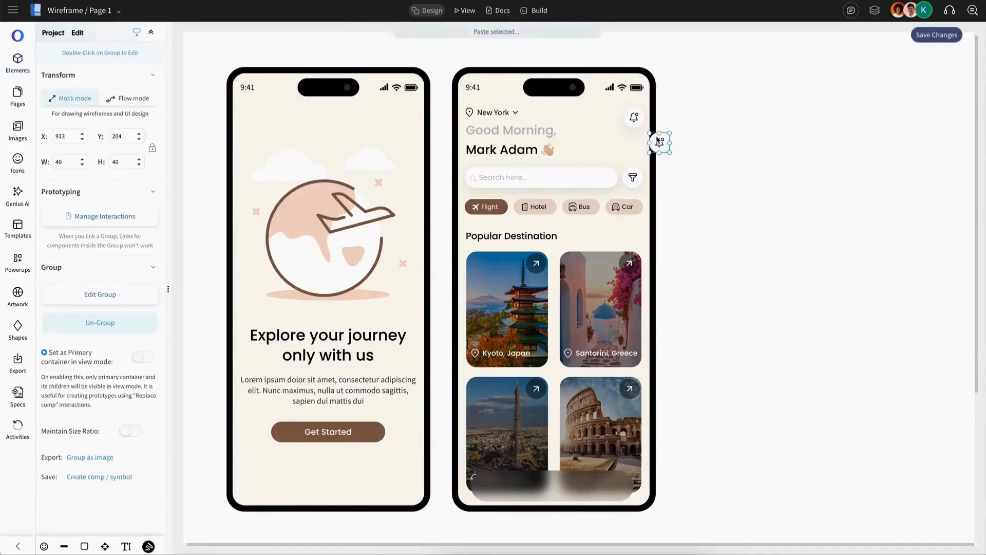
pyautogui.doubleClick(491, 485)
pyautogui.doubleClick(491, 485)
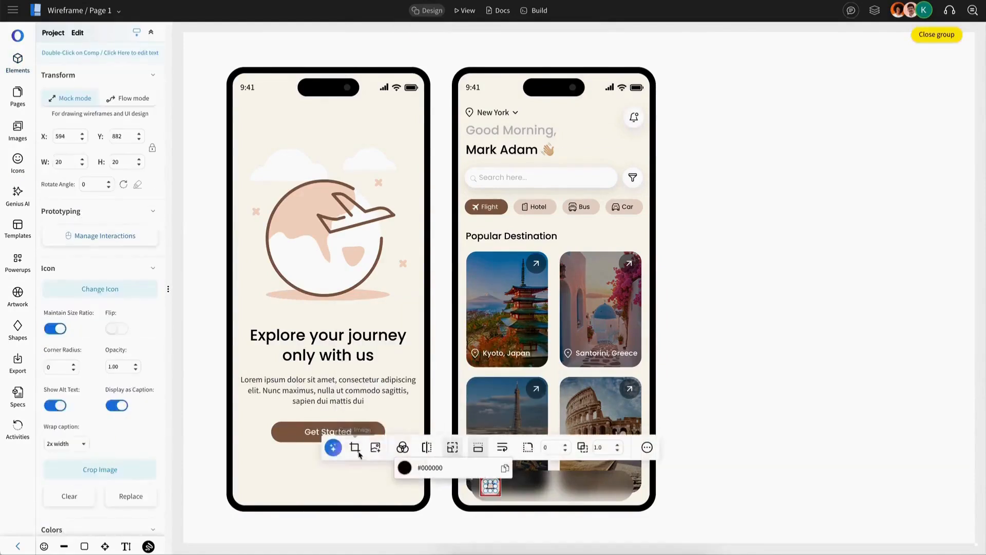
# - Replace the copied bell with a home icon found by searching "home" in all icon packs, and position the navigation icons on the bar
pyautogui.click(97, 79)
pyautogui.click(123, 72)
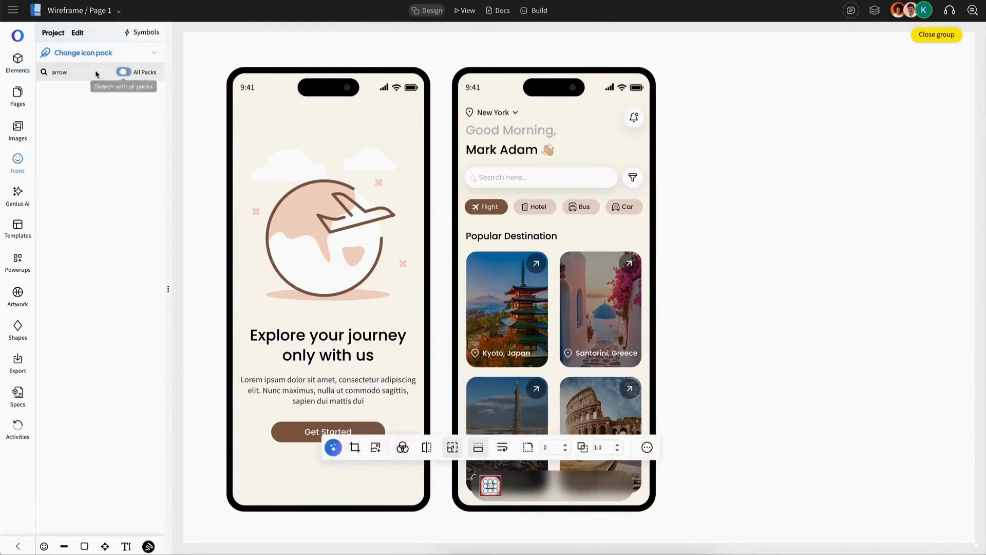
pyautogui.write('home')
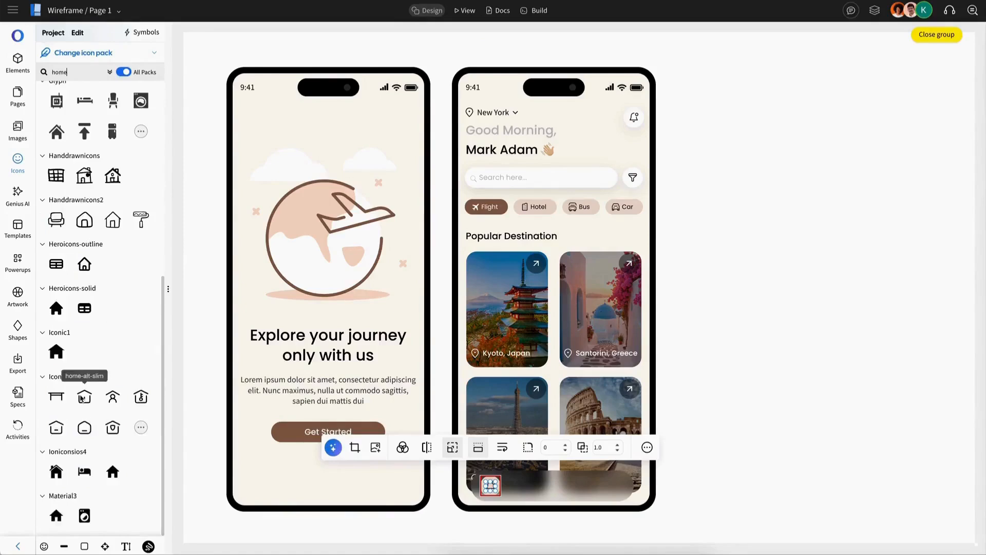
pyautogui.click(56, 354)
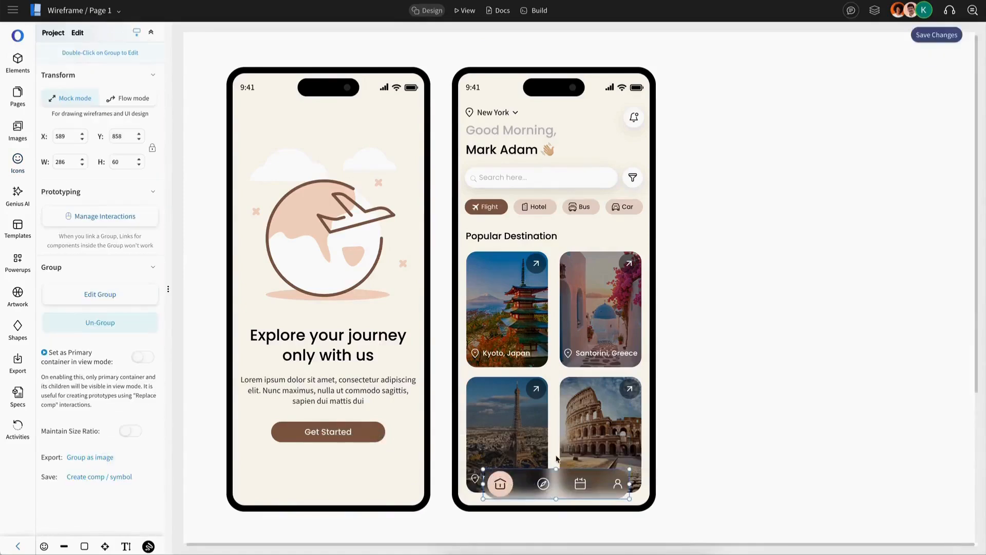
pyautogui.click(556, 459)
pyautogui.click(731, 425)
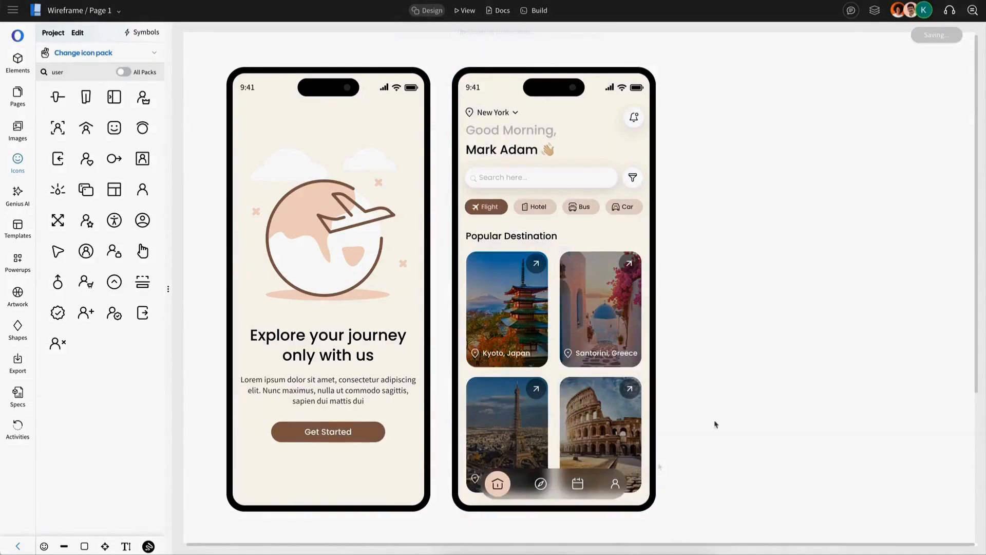
# - Duplicate the home screen as a third screen and copy the Popular Destination heading to its upper centre as the title "Search"
pyautogui.hotkey('ctrl', 'v')
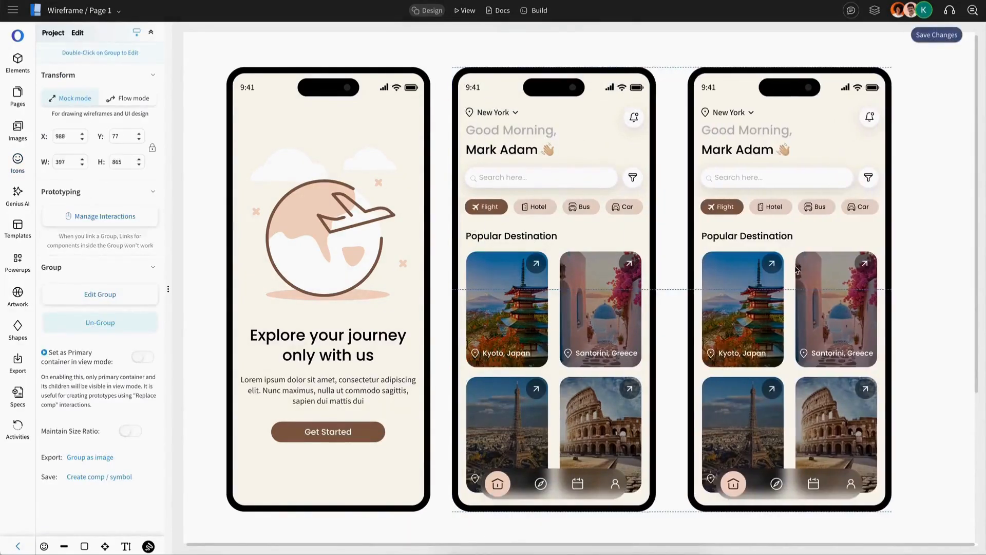
pyautogui.hscroll(3, 795, 270)
pyautogui.click(439, 237)
pyautogui.doubleClick(439, 236)
pyautogui.hotkey('ctrl', 'c')
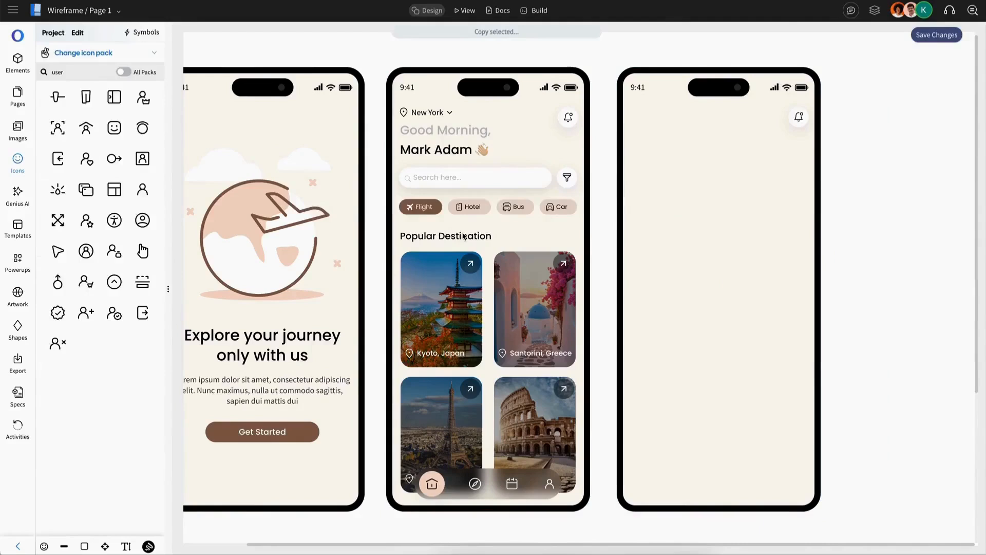
pyautogui.hotkey('ctrl', 'v')
pyautogui.moveTo(458, 237); pyautogui.dragTo(722, 117)
pyautogui.doubleClick(707, 164)
pyautogui.write('Search')
# - Copy the third screen's notification button to the opposite side of the Search title
pyautogui.click(799, 117)
pyautogui.hotkey('ctrl', 'c')
pyautogui.hotkey('ctrl', 'v')
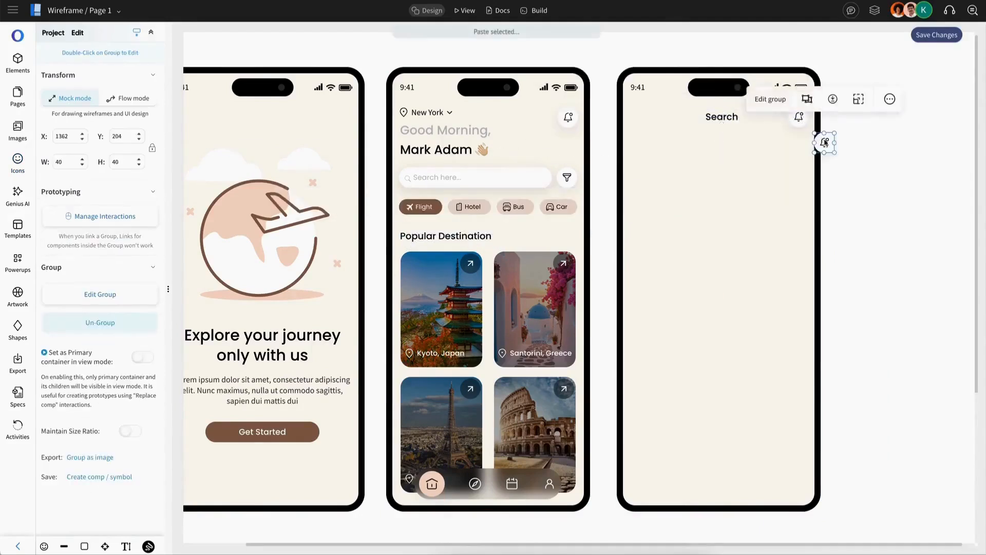
pyautogui.moveTo(823, 139); pyautogui.dragTo(648, 117)
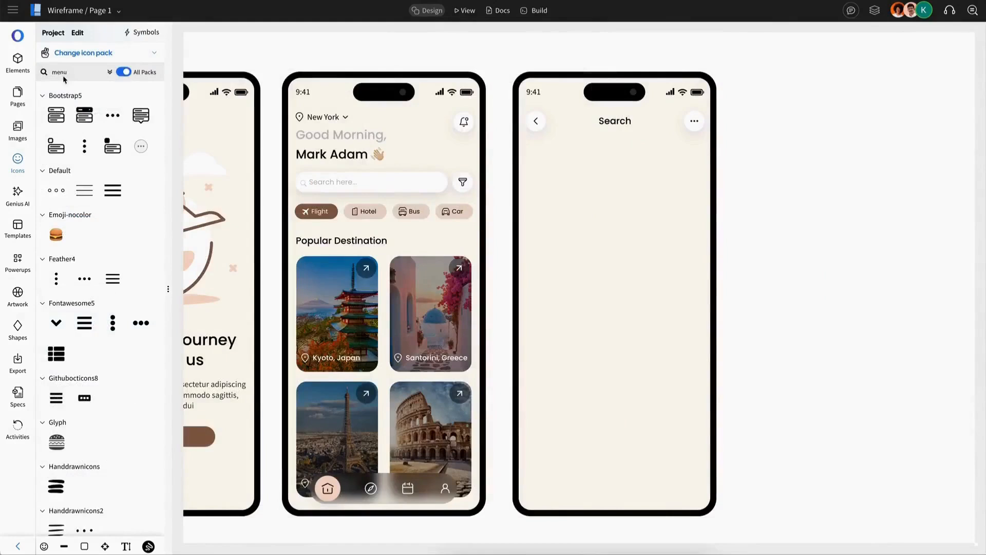
# - Place a 349 by 145 rectangle with corner radius 20 below the Search title, without a border and filled peach
pyautogui.click(18, 62)
pyautogui.moveTo(128, 106); pyautogui.dragTo(615, 189)
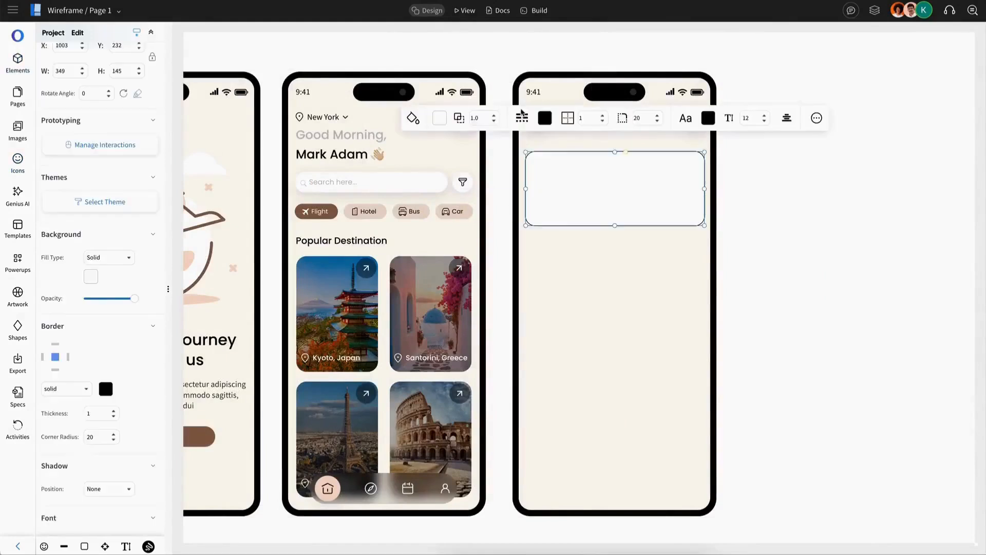
pyautogui.click(523, 118)
pyautogui.click(441, 121)
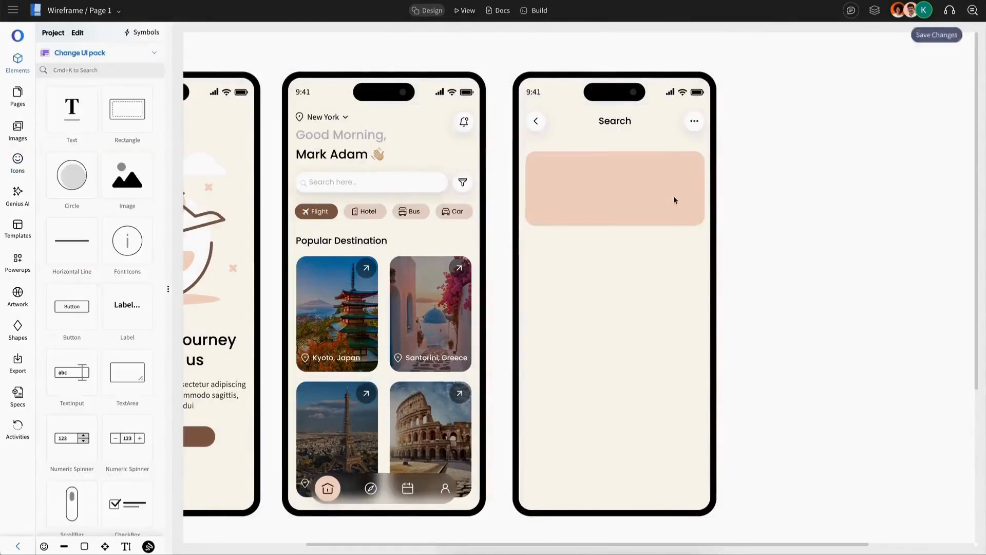
pyautogui.click(667, 192)
# - Copy the Search title into the peach card's upper left corner for the departure airport label
pyautogui.click(623, 121)
pyautogui.hotkey('ctrl', 'v')
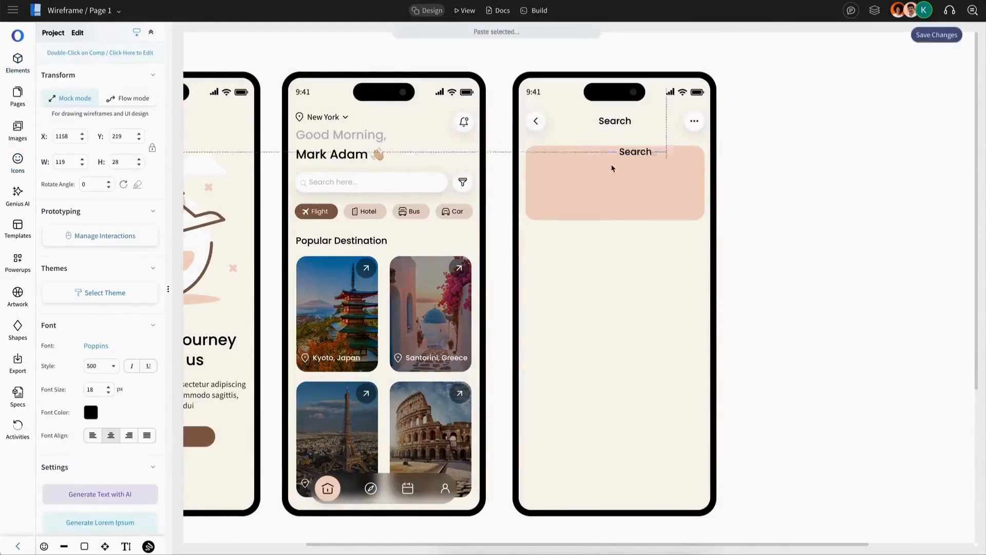
pyautogui.moveTo(553, 167); pyautogui.dragTo(555, 166)
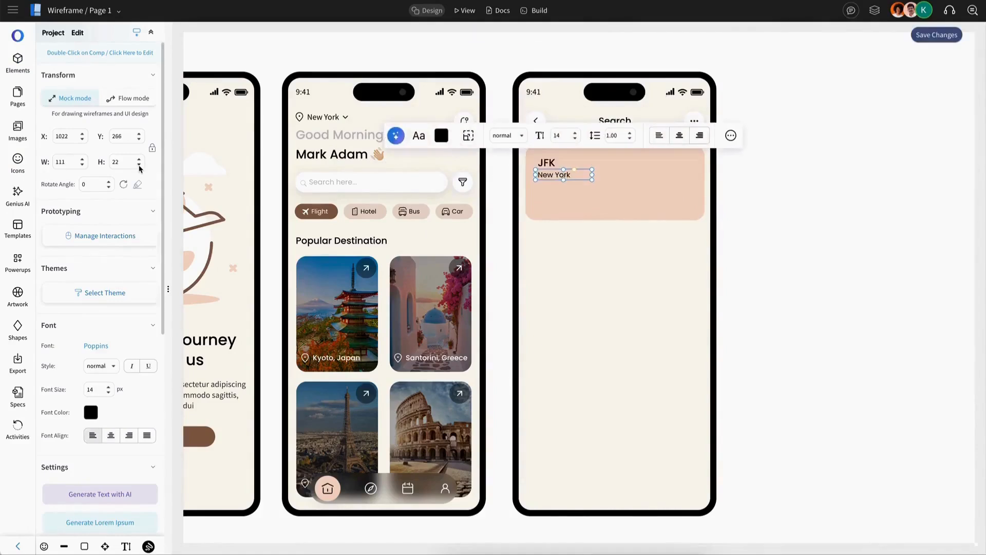
# - Set the New York caption's height to 23 and nudge it into place under the JFK label
pyautogui.click(139, 160)
pyautogui.click(533, 177)
pyautogui.click(586, 178)
pyautogui.press('Down')
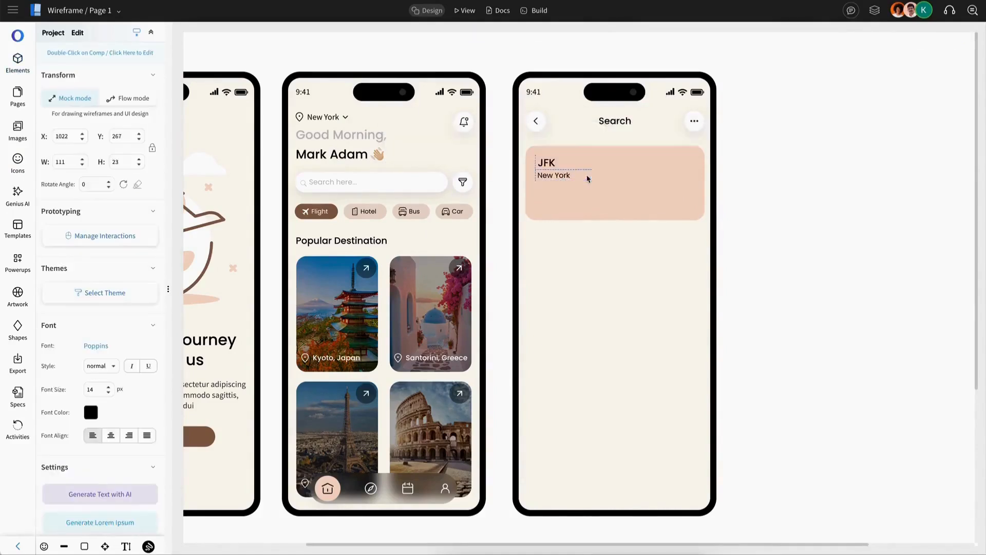
pyautogui.moveTo(590, 178); pyautogui.dragTo(589, 175)
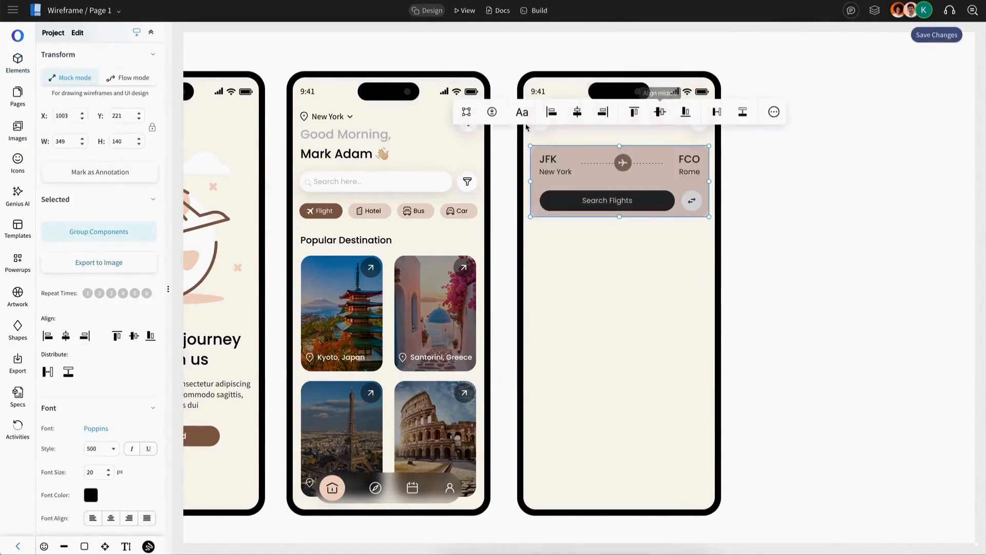
# - Group the flight search card and turn the Search title copy below it into a "Select Date" heading aligned with the card's left side
pyautogui.click(469, 115)
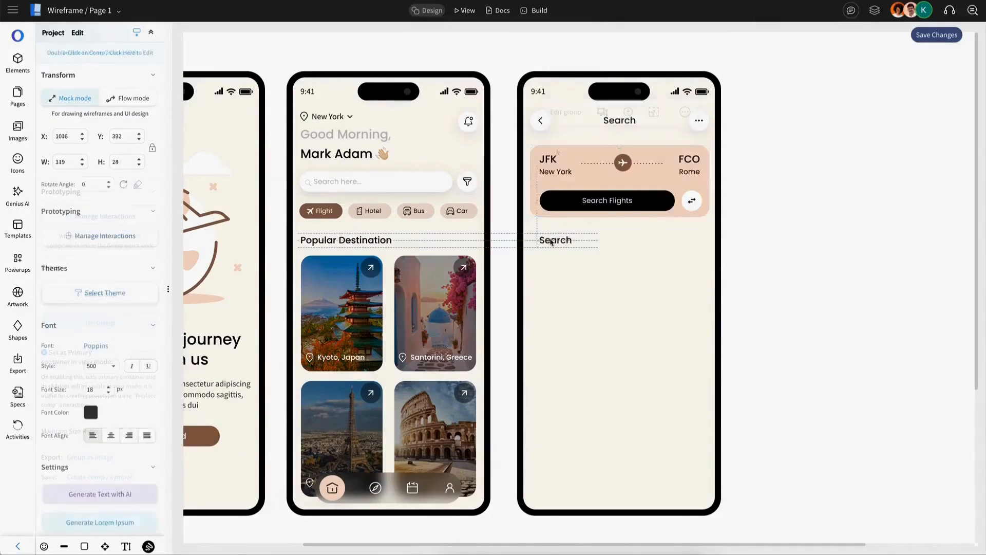
pyautogui.moveTo(551, 240); pyautogui.dragTo(544, 240)
pyautogui.doubleClick(543, 239)
pyautogui.write('Select Date')
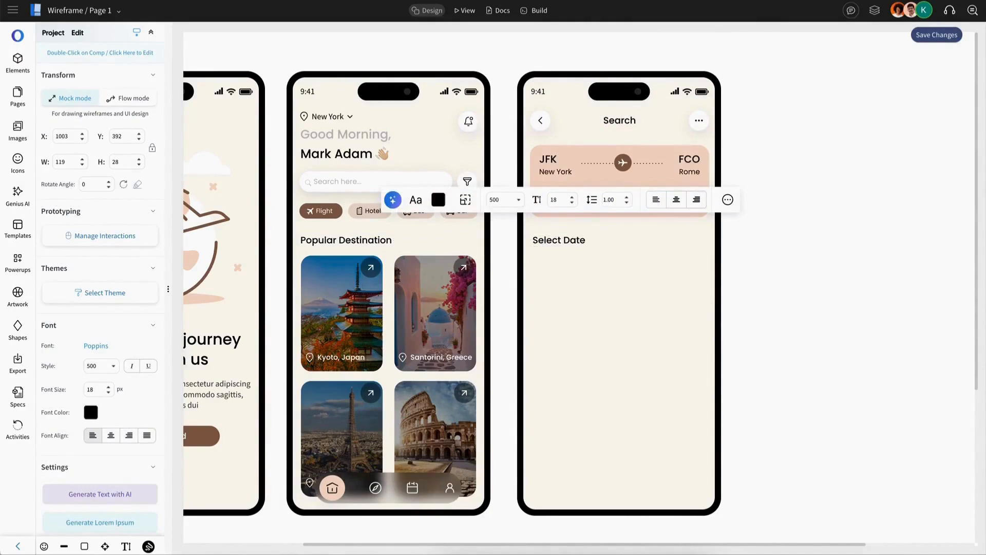
pyautogui.press('Escape')
# - Add a "Sun 20" date circle below the Select Date heading, repeat it as a row of six and relabel the second "Mon 21"
pyautogui.click(26, 73)
pyautogui.moveTo(77, 173); pyautogui.dragTo(592, 289)
pyautogui.click(587, 282)
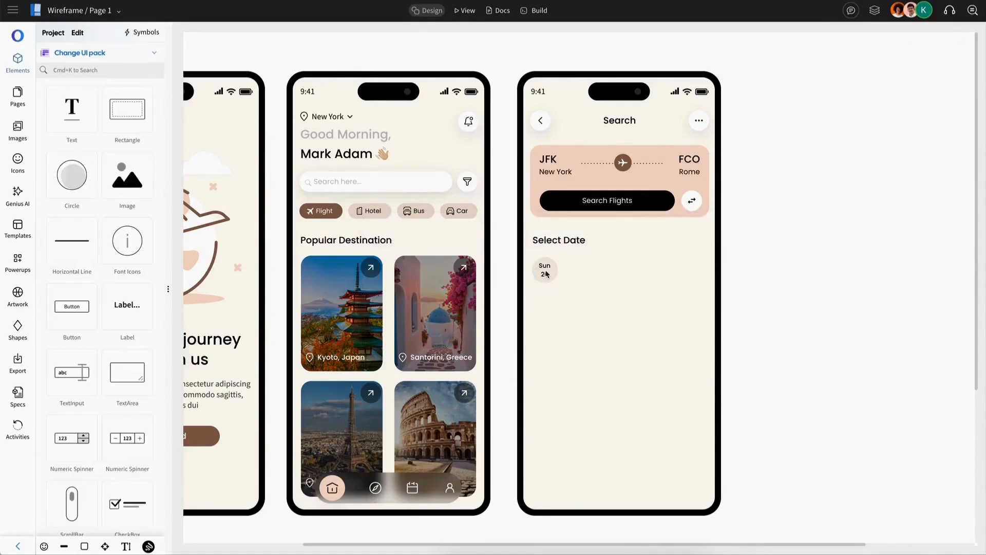
pyautogui.doubleClick(547, 273)
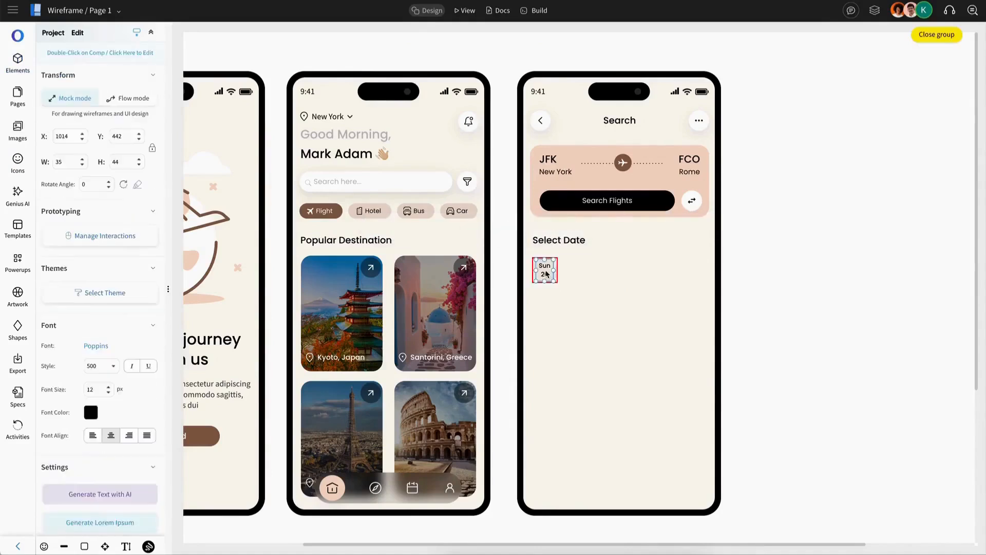
pyautogui.hotkey('ctrl', 'a')
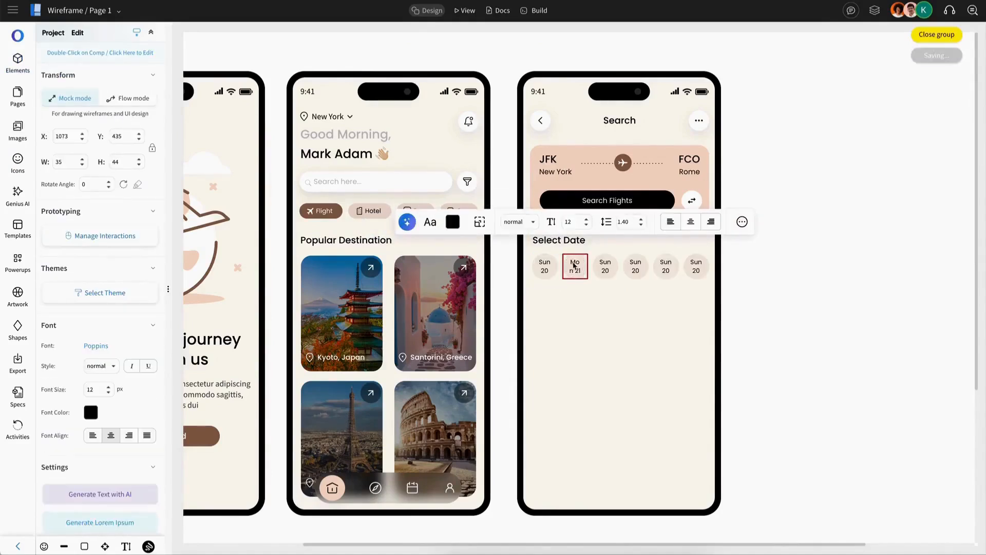
pyautogui.doubleClick(576, 267)
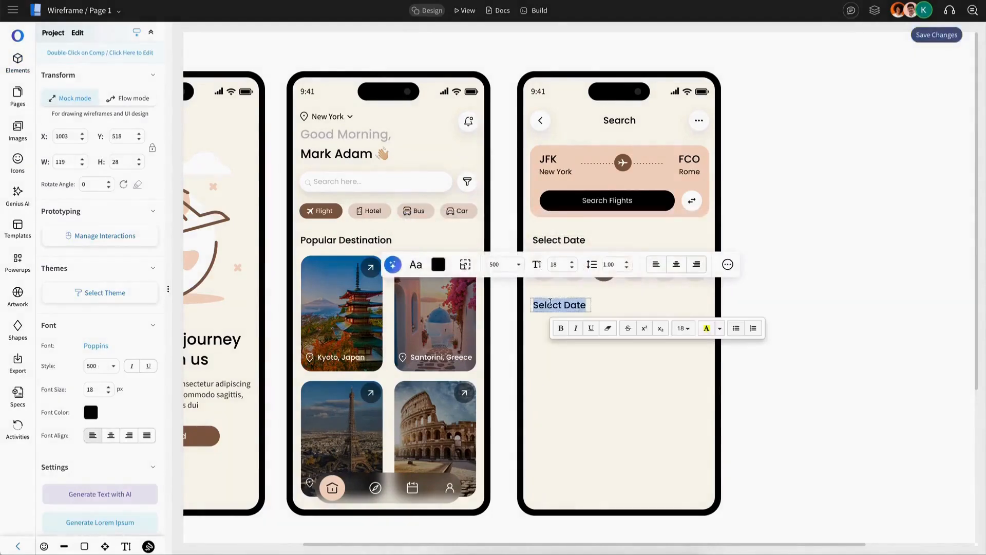
# - Retitle the Select Date copy "Ticket Results" and move the white JFK to FCO ticket card up beneath it
pyautogui.write('Ticke')
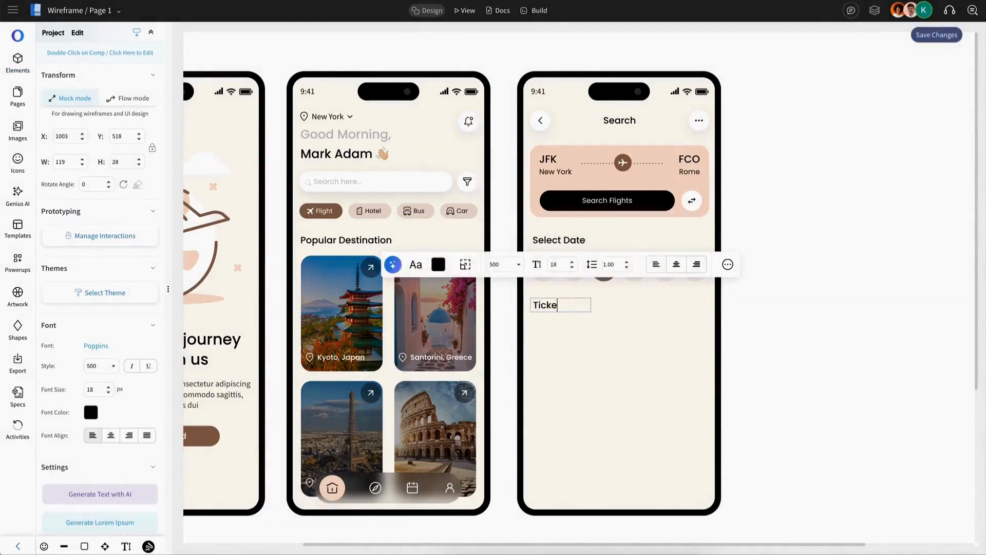
pyautogui.write('t Results')
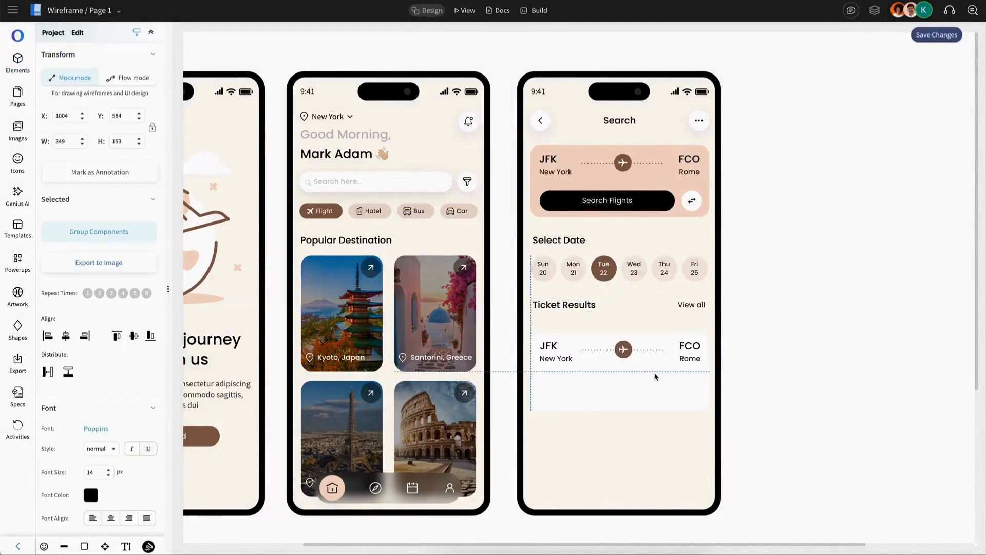
pyautogui.moveTo(655, 377); pyautogui.dragTo(654, 371)
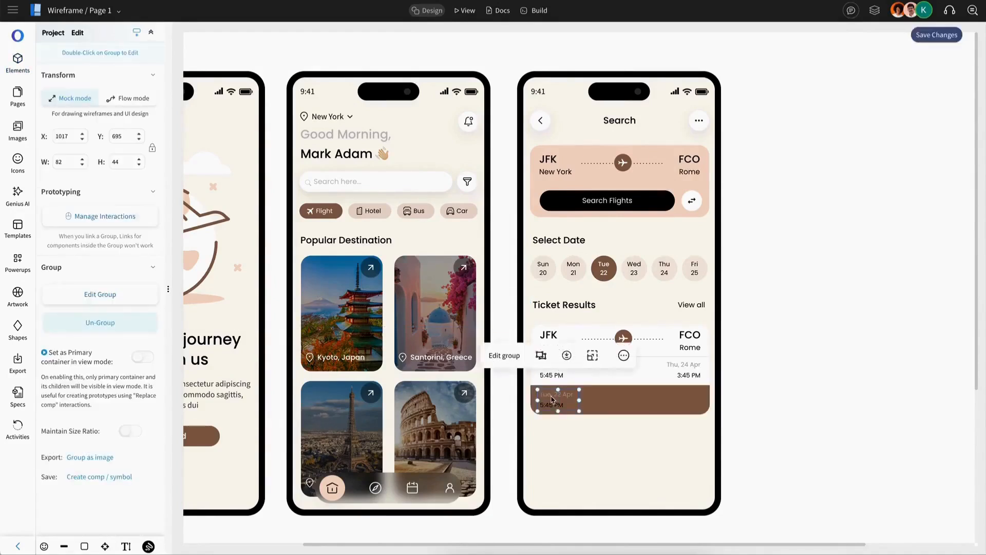
# - Recolour the copied date caption in the ticket card's brown strip white
pyautogui.doubleClick(556, 395)
pyautogui.click(439, 359)
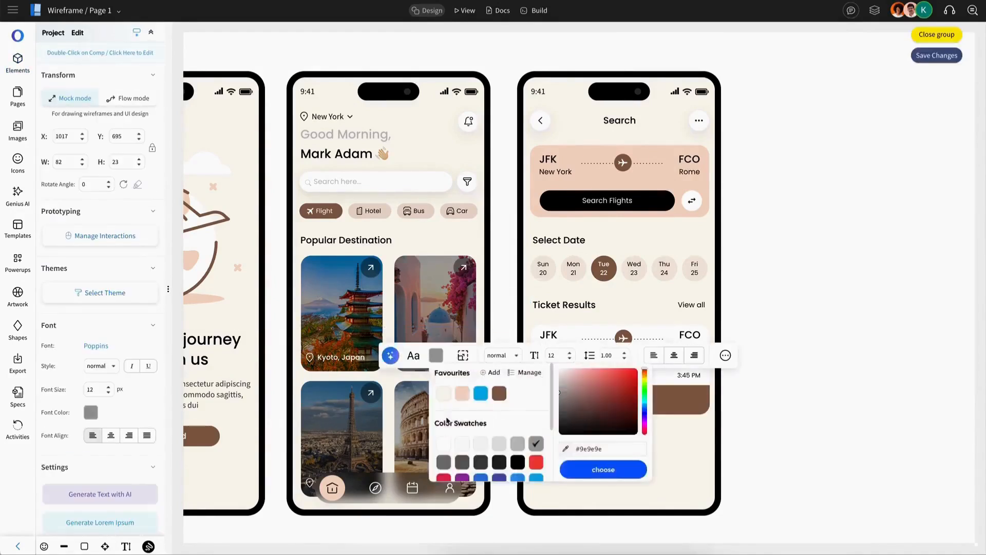
pyautogui.click(442, 441)
pyautogui.click(436, 355)
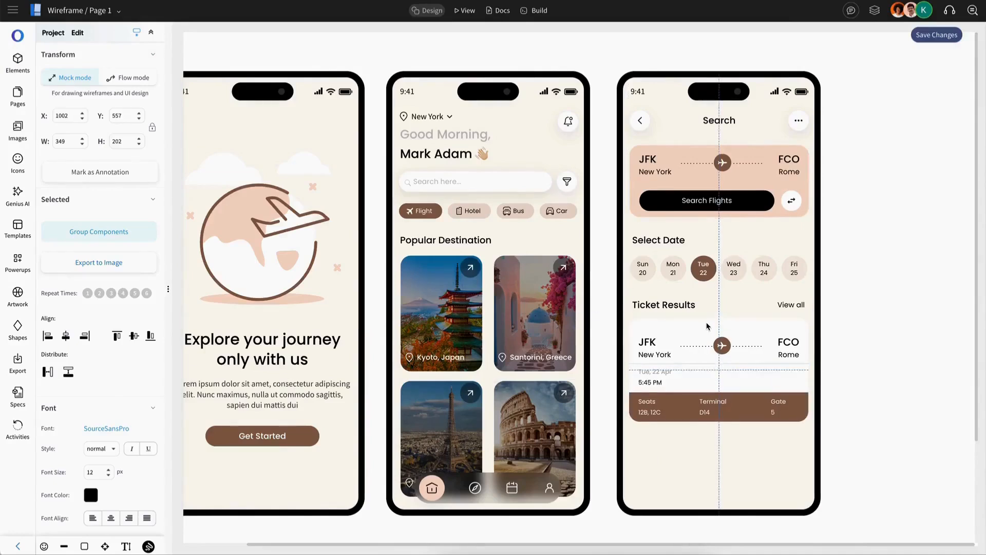
# - Position the flight ticket card centred on the Search screen below the Ticket Results heading
pyautogui.press('Escape')
pyautogui.click(709, 326)
pyautogui.click(543, 284)
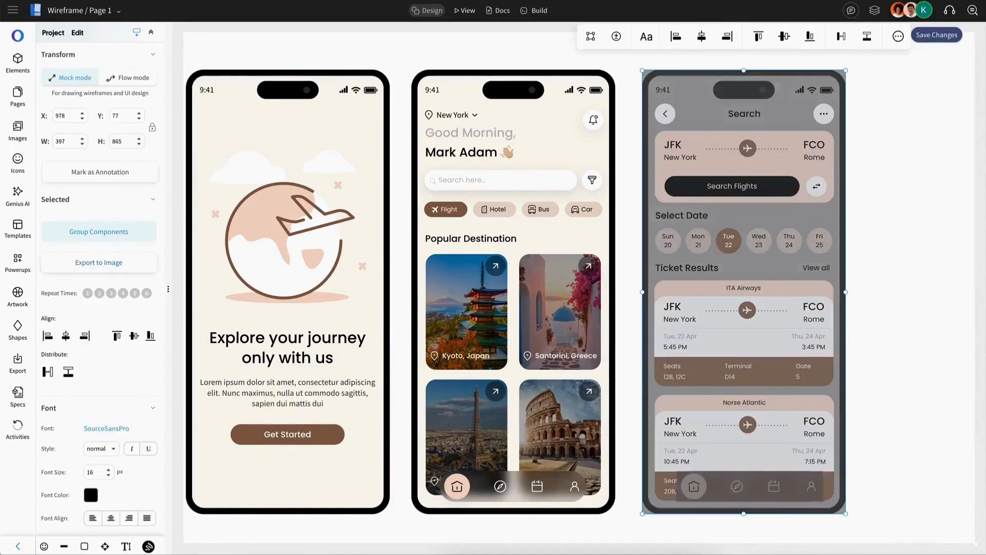
# - Group all components of the Search screen, including its phone frame, ticket cards and navigation bar
pyautogui.press('Escape')
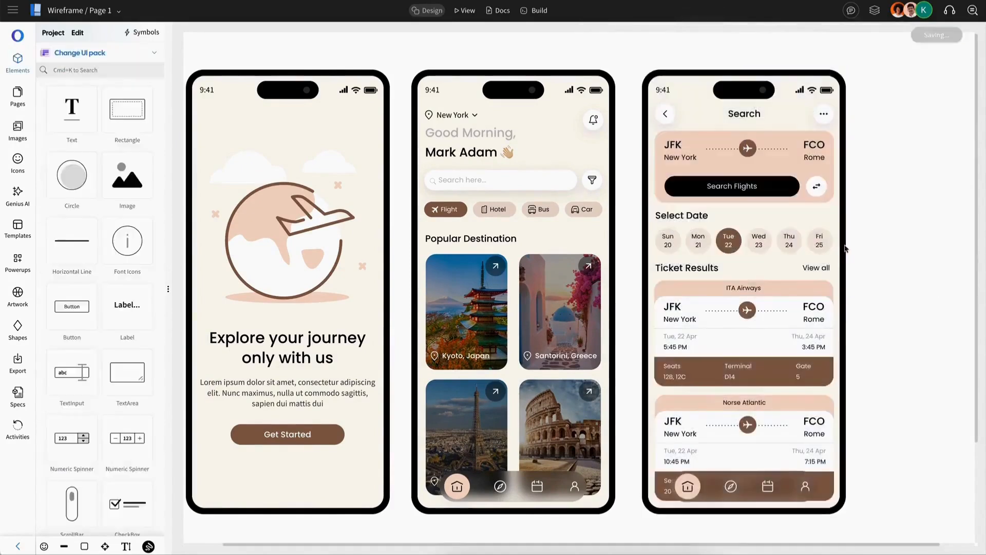
pyautogui.click(763, 436)
pyautogui.scroll(-2, 868, 315)
pyautogui.scroll(2, 868, 315)
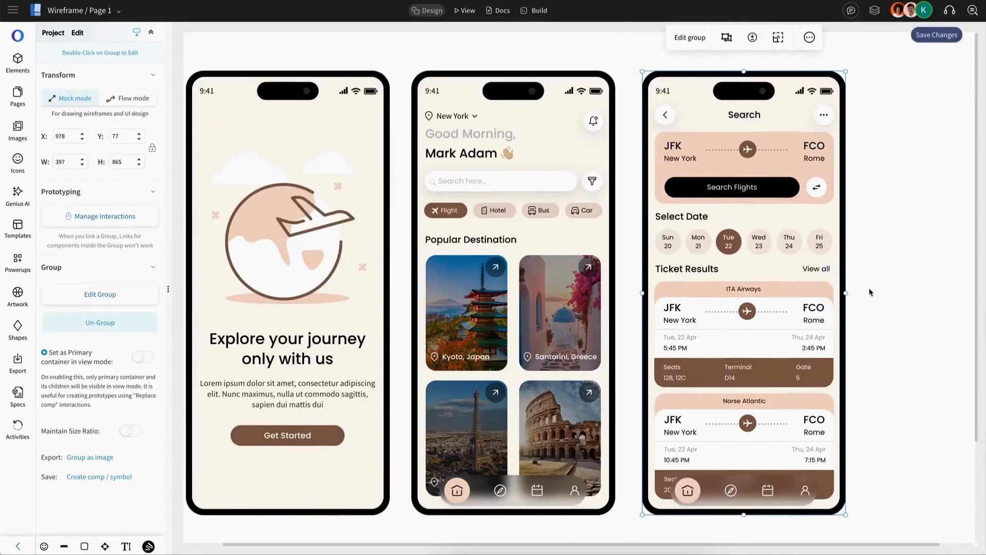
pyautogui.click(851, 284)
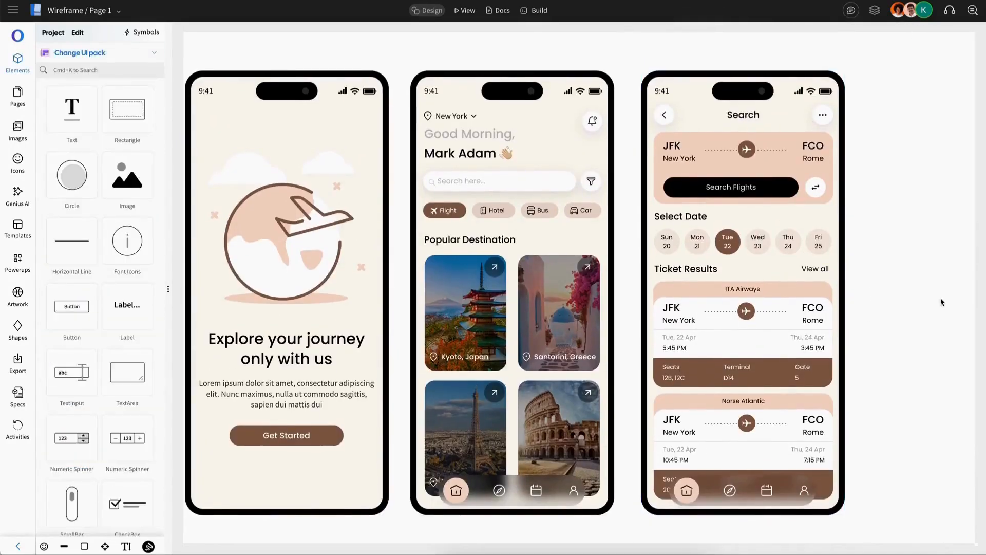
# - Align the three phone screens at their middles and space them evenly across the canvas
pyautogui.hscroll(-1, 760, 267)
pyautogui.hotkey('ctrl', 'a')
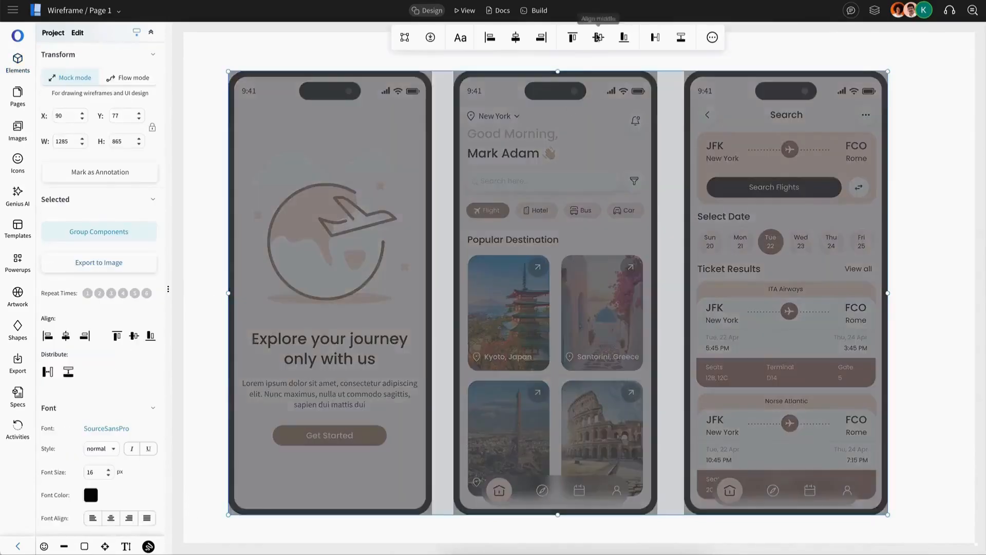
pyautogui.press('Escape')
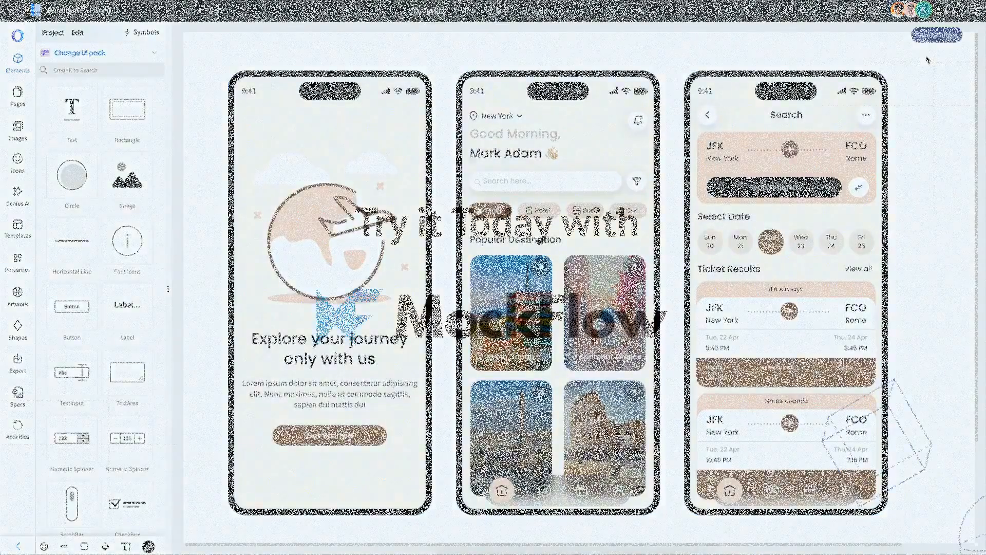